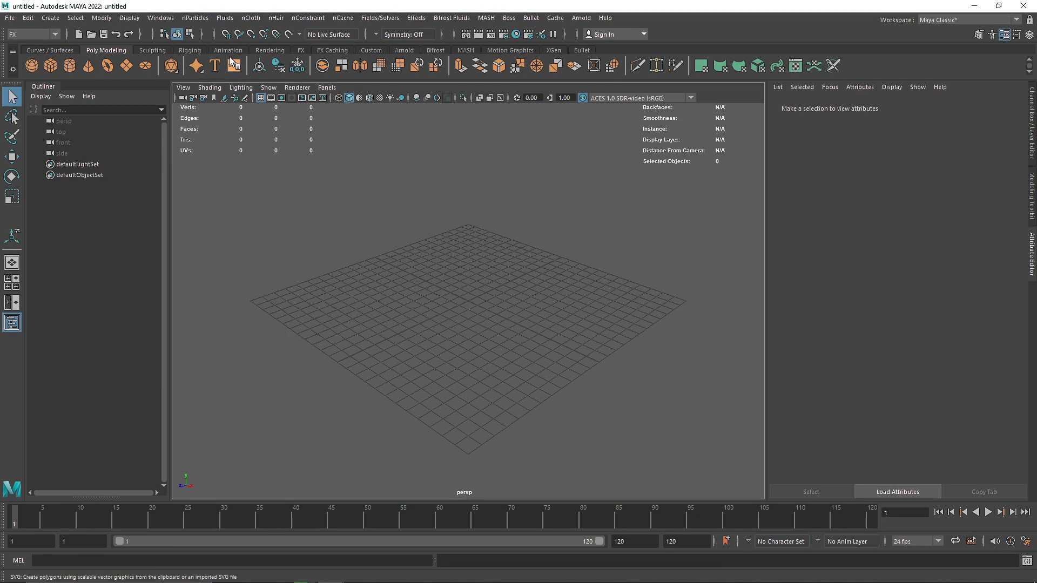
Create a 3D fluid container and raise it so that its base rests on the ground grid.
click(226, 20)
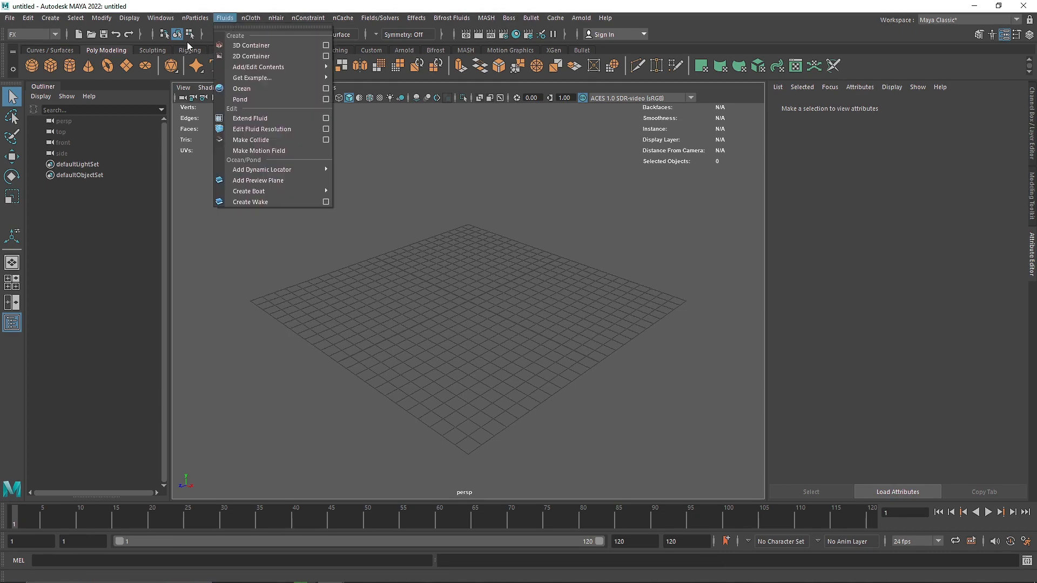
click(243, 44)
key(w)
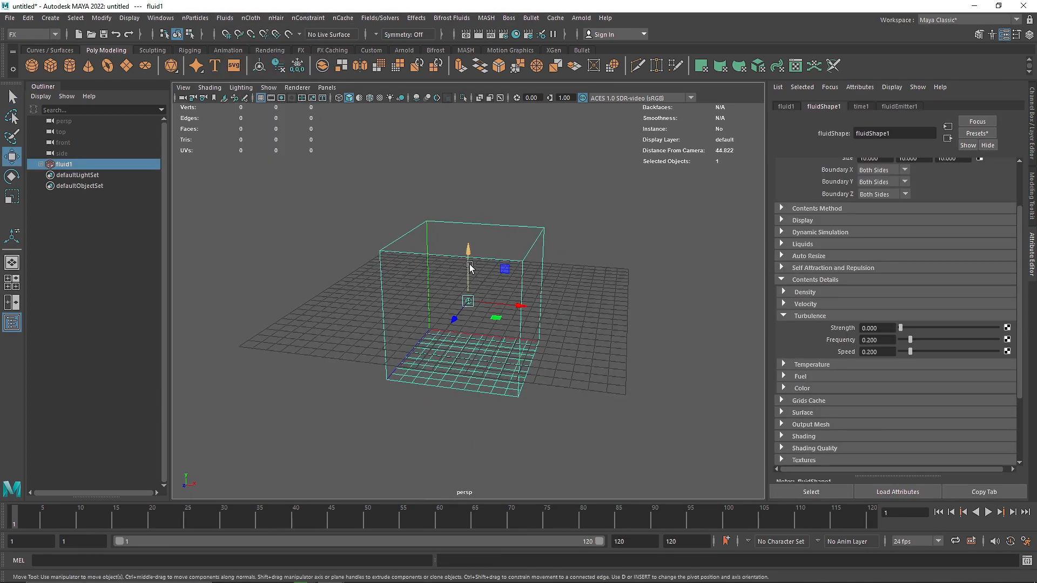
alt+drag(484, 274, 475, 253)
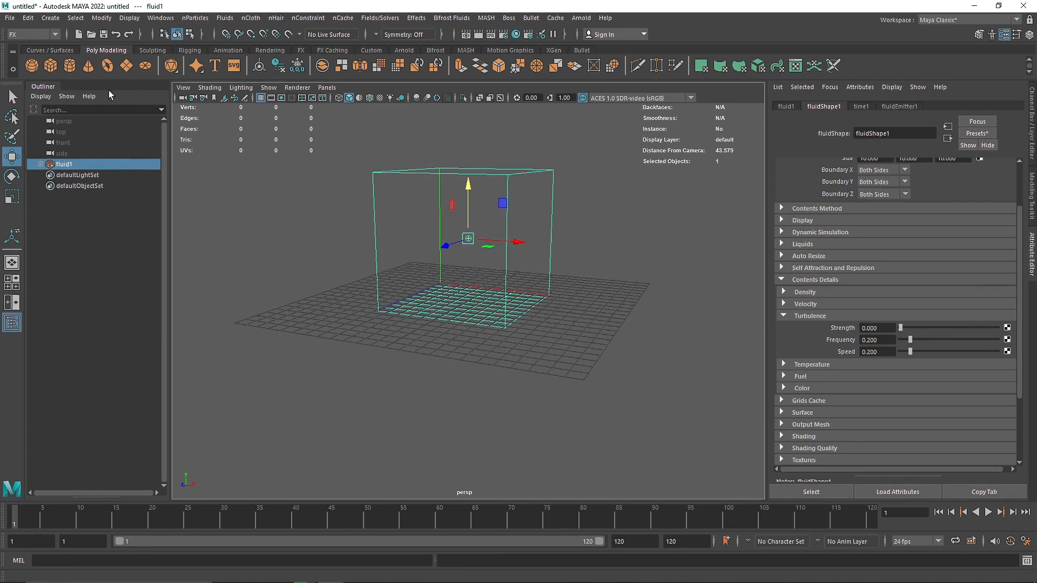
Play the fluid simulation briefly to check the default emission, and stop it.
alt+drag(426, 250, 492, 339)
drag(471, 266, 470, 260)
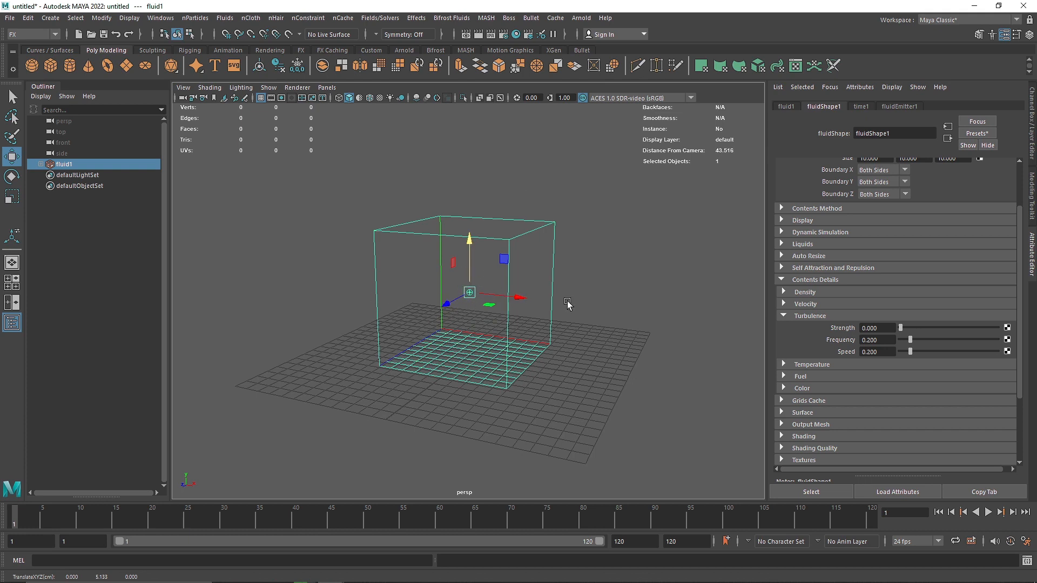
click(988, 512)
click(987, 512)
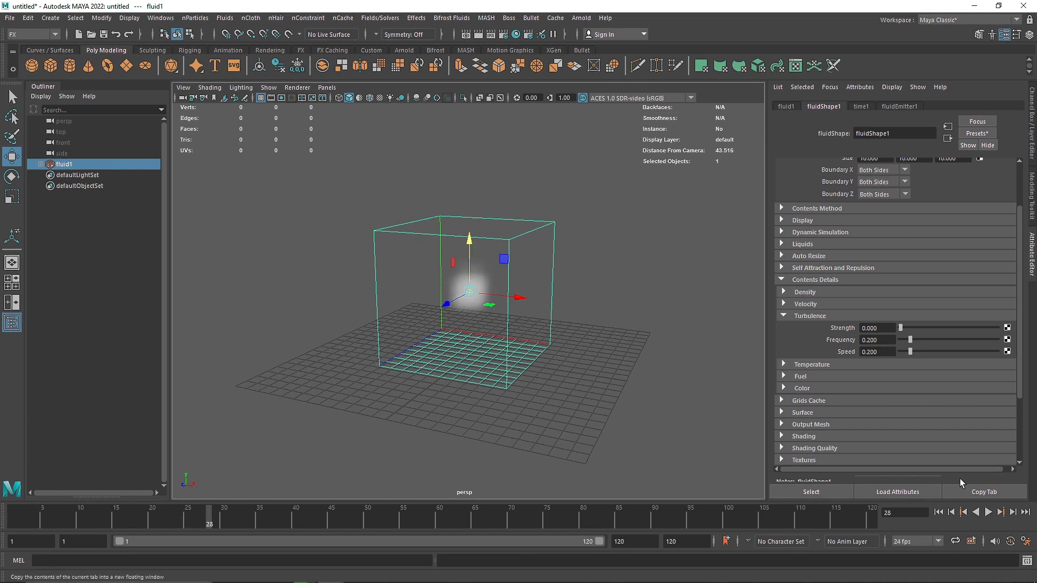
Set the fluid container's base resolution to 40.
click(798, 279)
scroll(804, 276, up, 3)
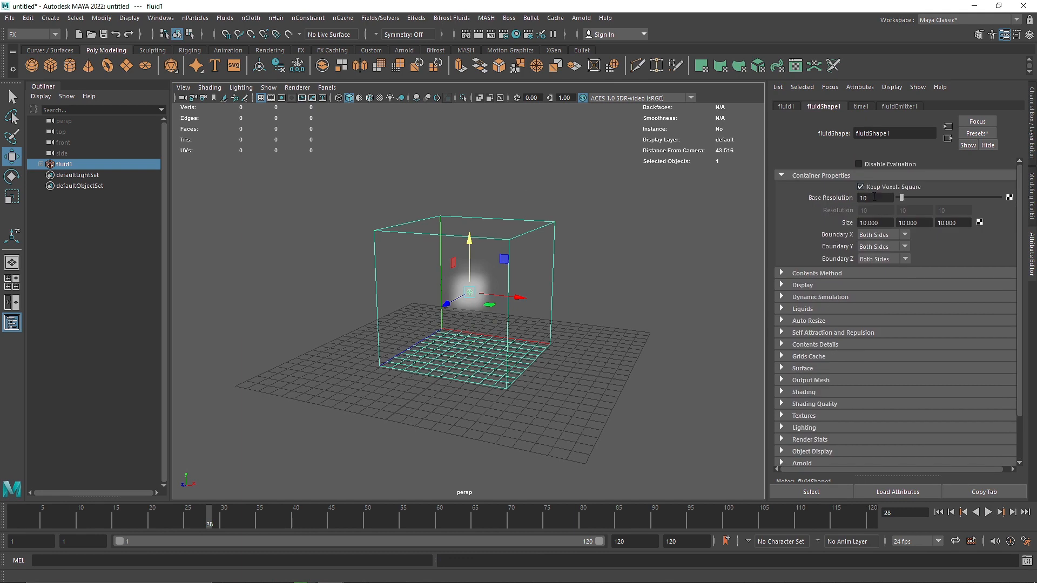
click(851, 198)
text(40)
key(Return)
Set the container's Boundary X, Boundary Y and Boundary Z to None.
click(876, 239)
click(870, 247)
click(876, 246)
click(871, 258)
click(876, 259)
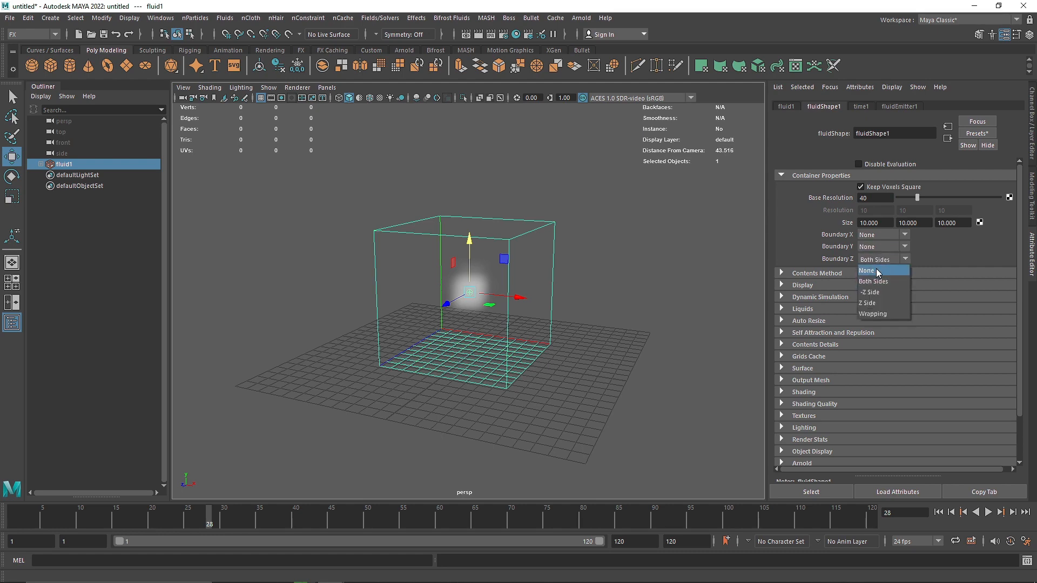
Replay the simulation from the first frame to check how the smoke behaves without boundaries.
click(938, 514)
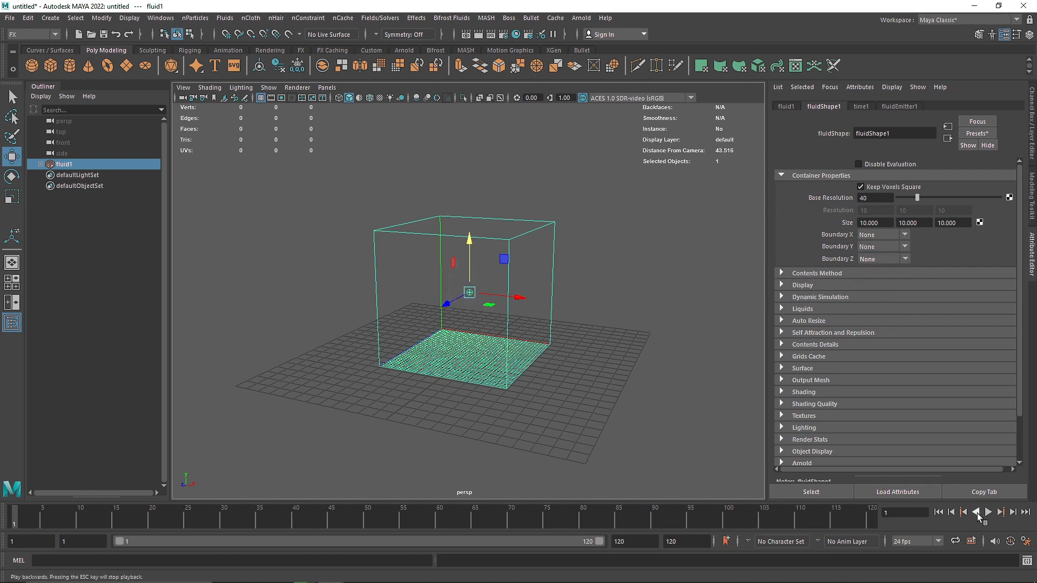
click(988, 512)
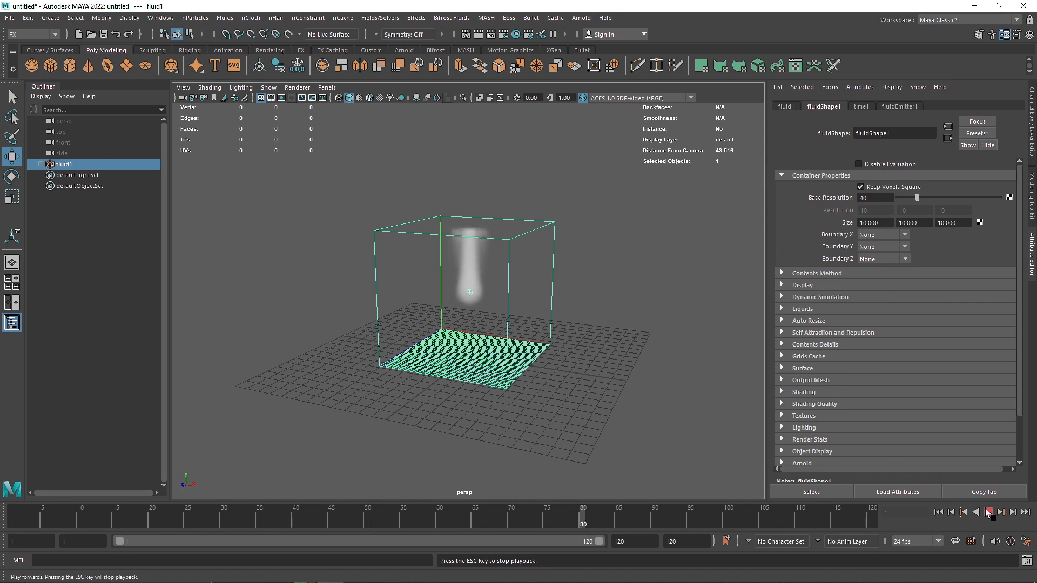
click(987, 511)
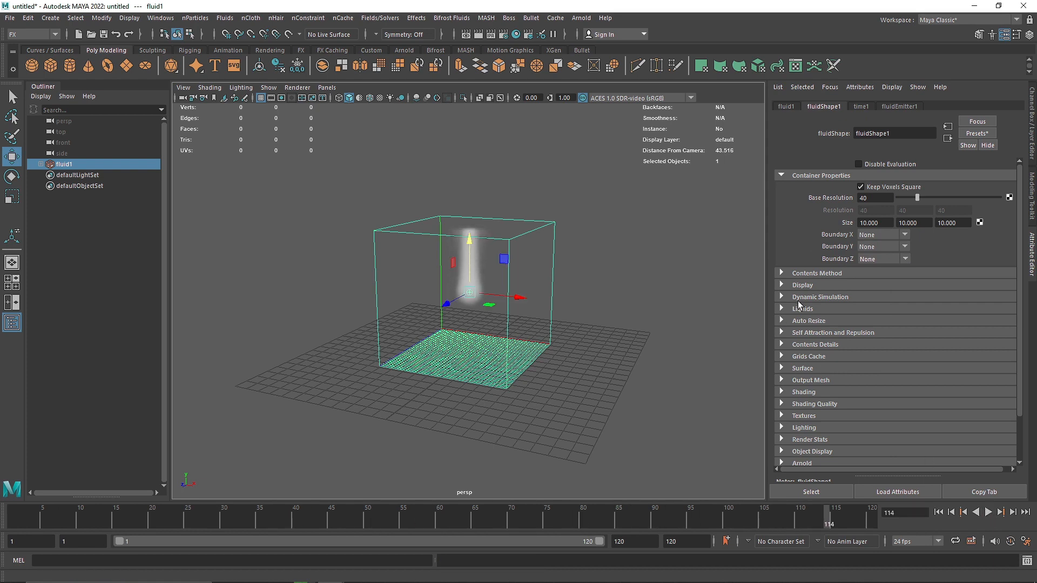
Enable Auto Resize on the fluid container and replay the simulation from the start, returning to frame 1.
click(809, 321)
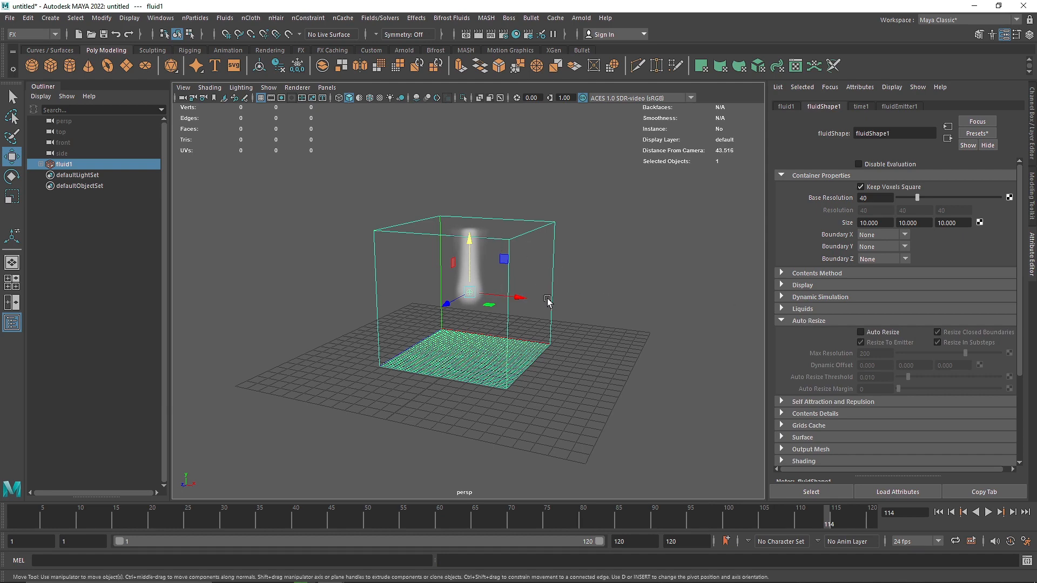
click(880, 334)
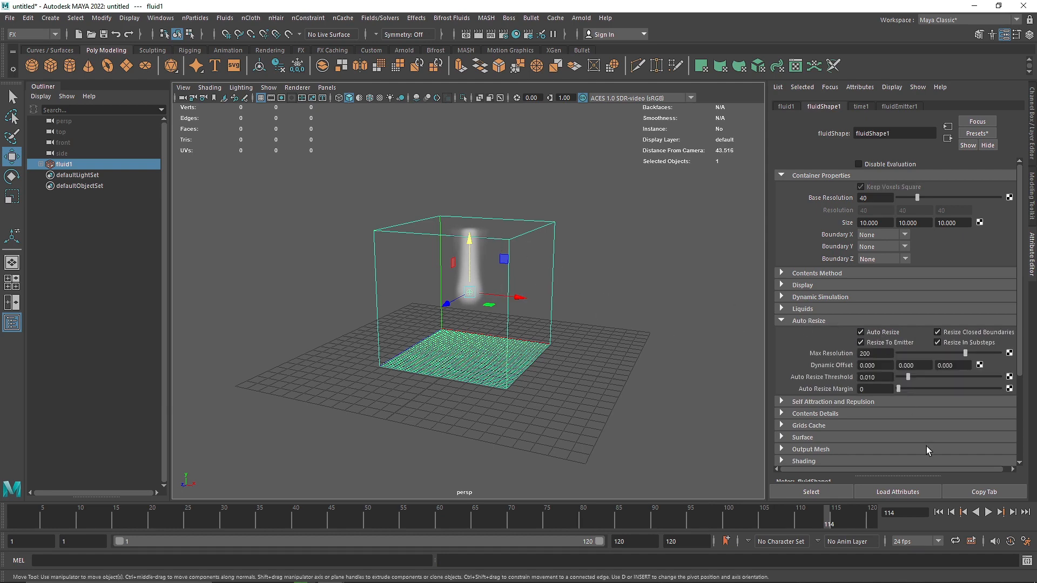
click(939, 514)
click(986, 512)
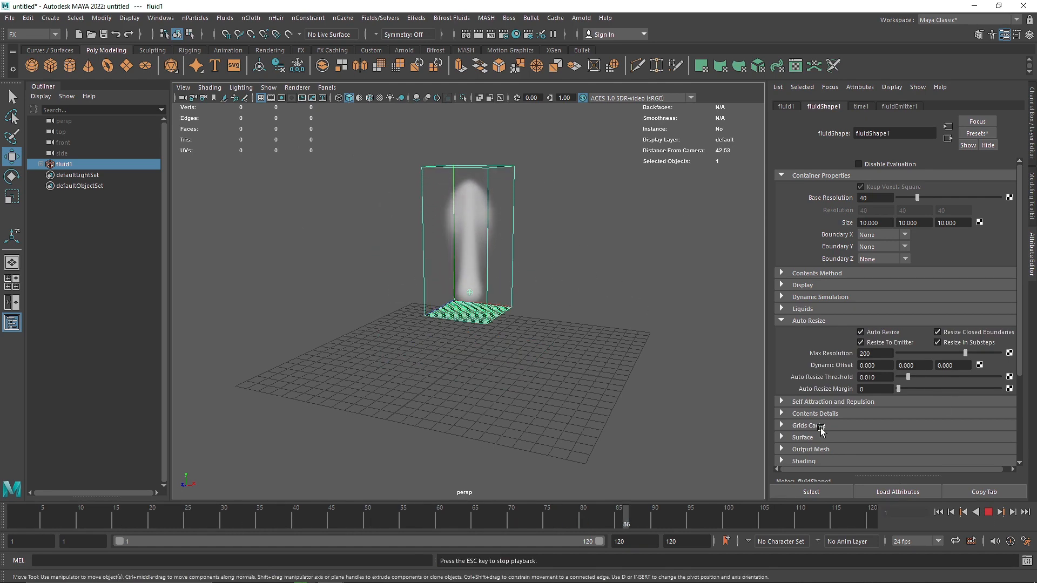
click(991, 513)
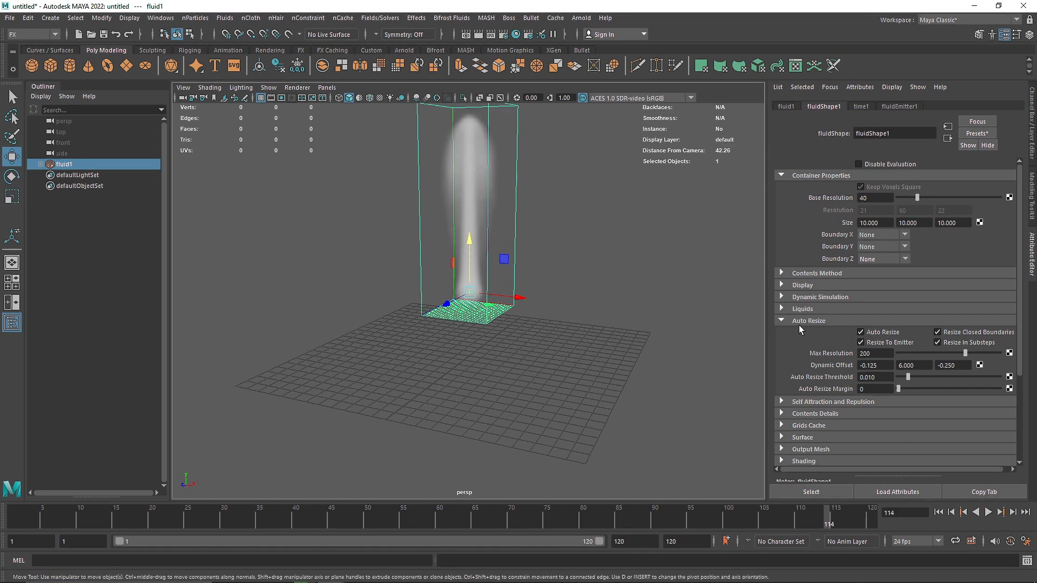
click(801, 322)
click(937, 512)
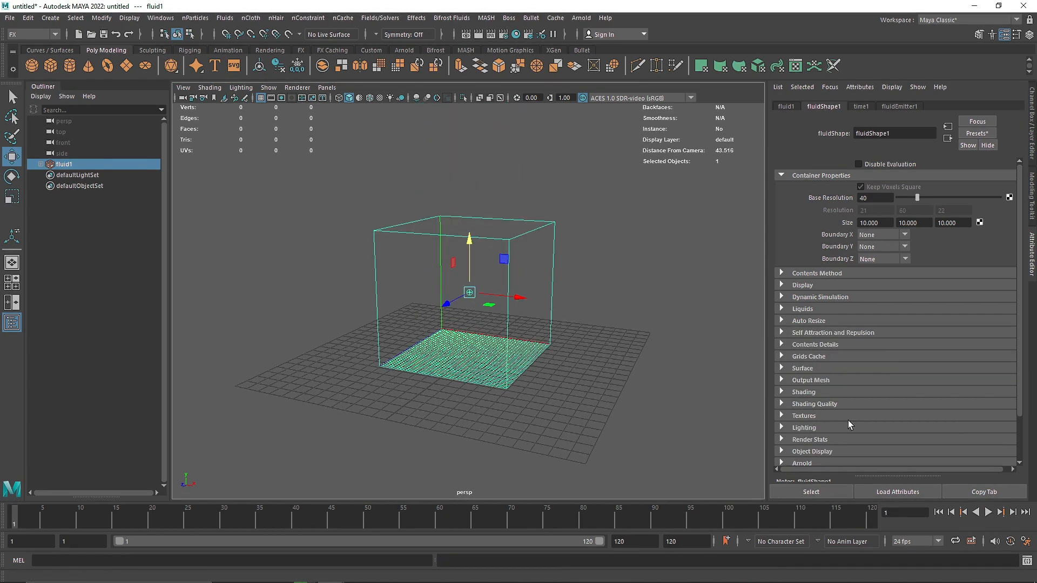
Set the fluid's density scale to 2, its buoyancy to 2 and its density noise to 0.1.
click(810, 345)
double_click(872, 369)
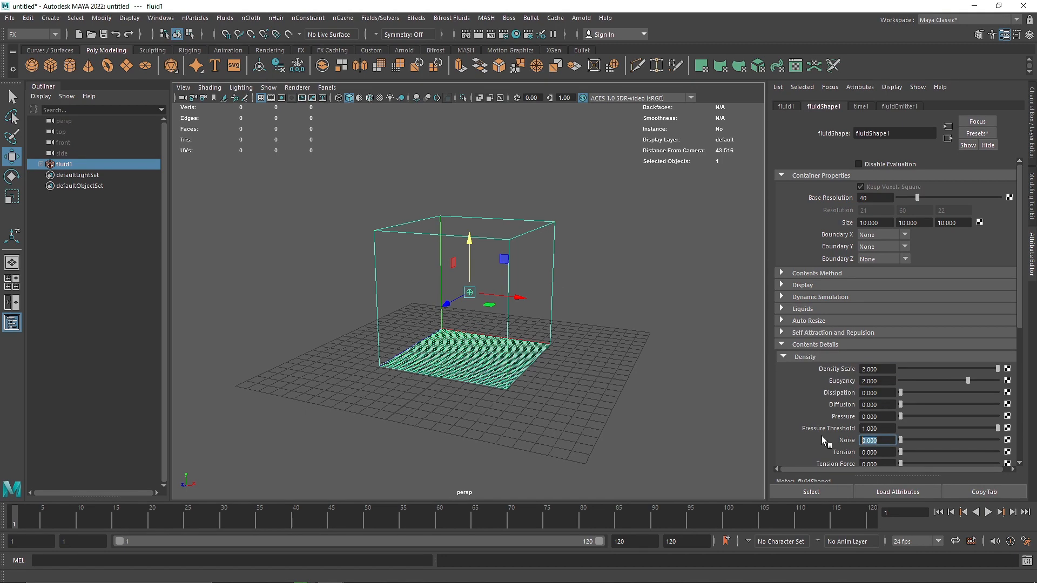
key(BackSpace)
text(.1)
key(Return)
Set the fluid's velocity swirl to 4 and collapse the contents details.
click(811, 357)
click(821, 368)
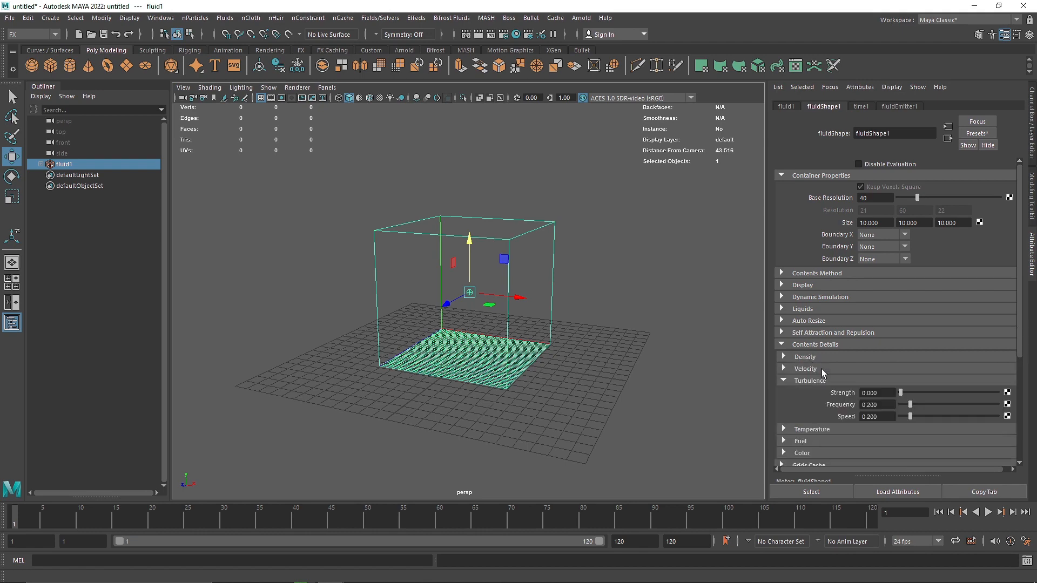
click(810, 417)
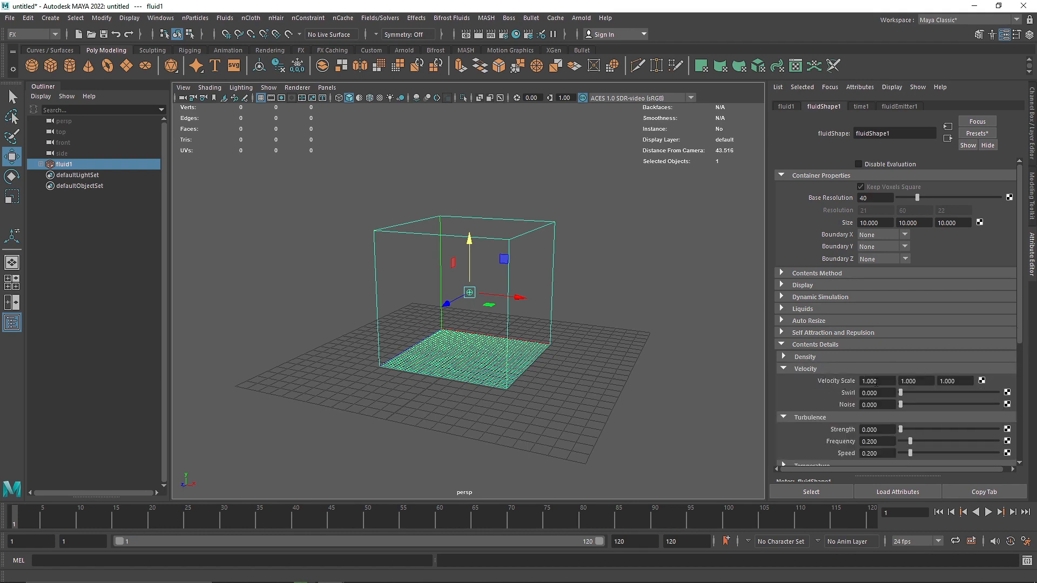
click(807, 368)
click(805, 381)
click(800, 344)
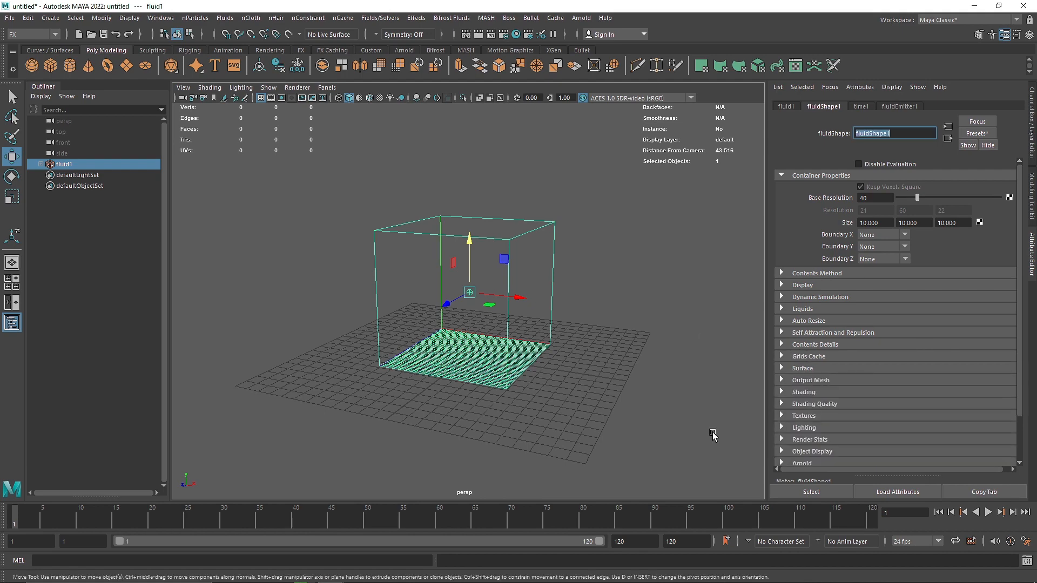
Play the simulation to check the new density and swirl settings, and return to frame 1.
click(988, 512)
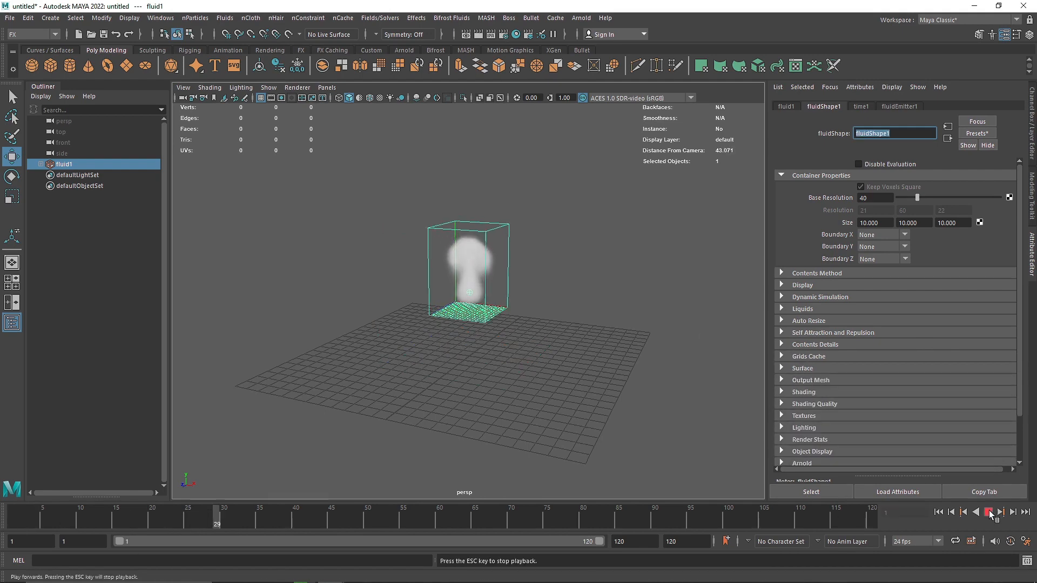
click(987, 512)
click(938, 512)
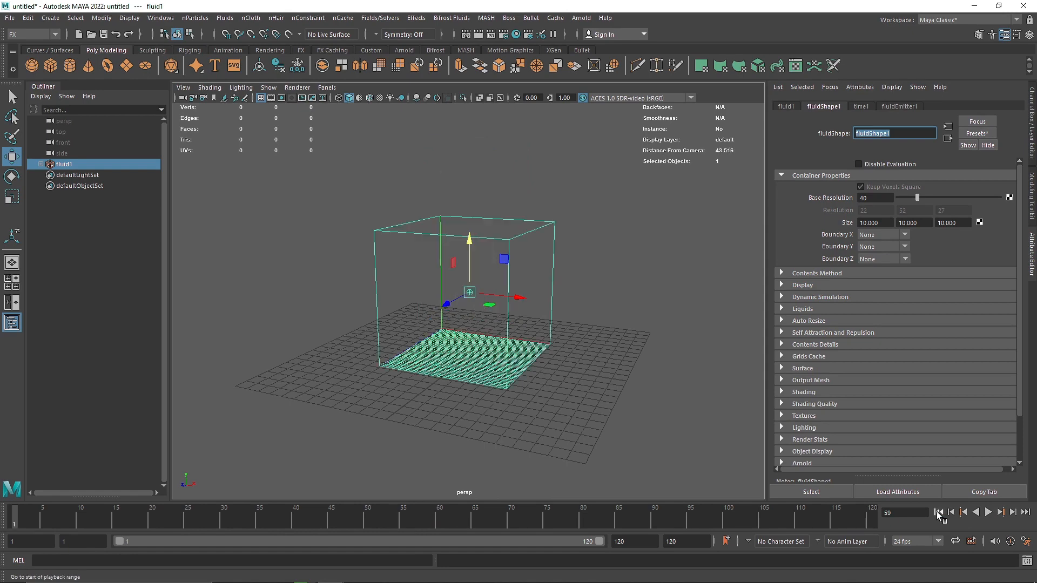
Hide the viewport grid and add a polygon sphere raised above the fluid container.
alt+middle_drag(496, 330, 494, 379)
click(259, 96)
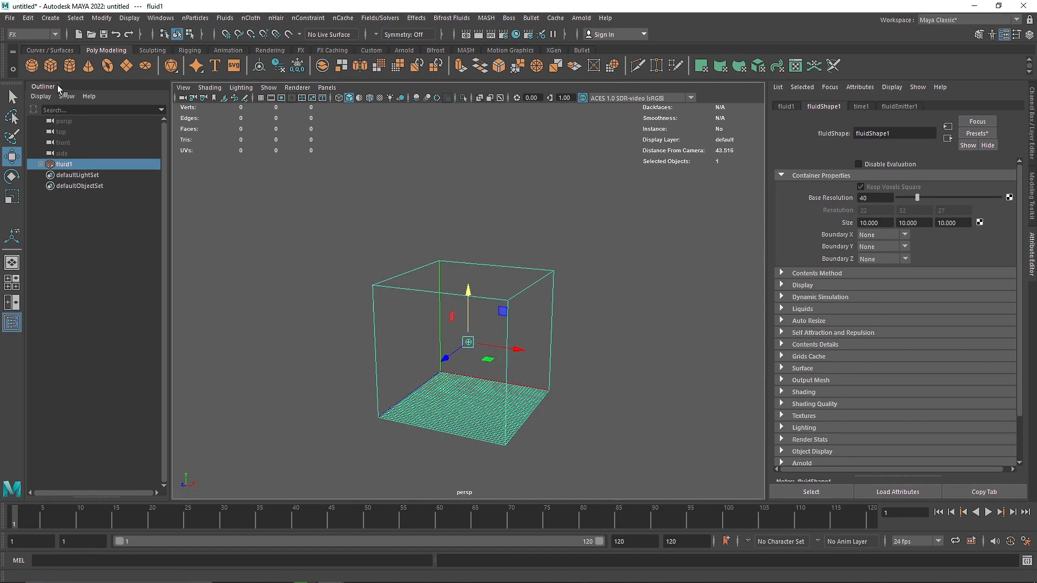
click(33, 67)
drag(470, 354, 472, 212)
Scale the sphere uniformly to about 2.5 and position it just above the container, in the smoke's path.
key(r)
drag(469, 264, 543, 267)
key(w)
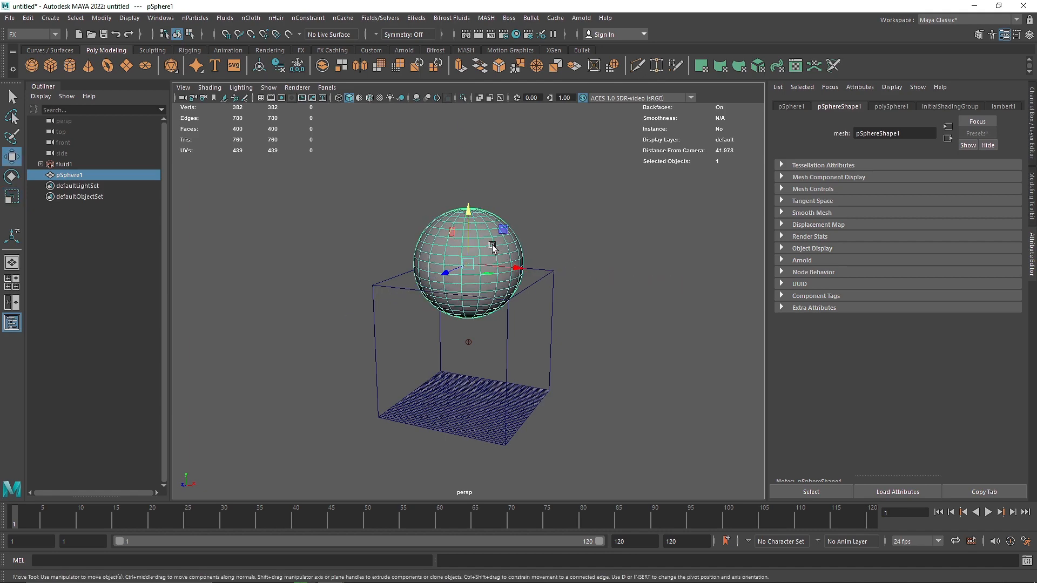
drag(469, 220, 431, 221)
key(r)
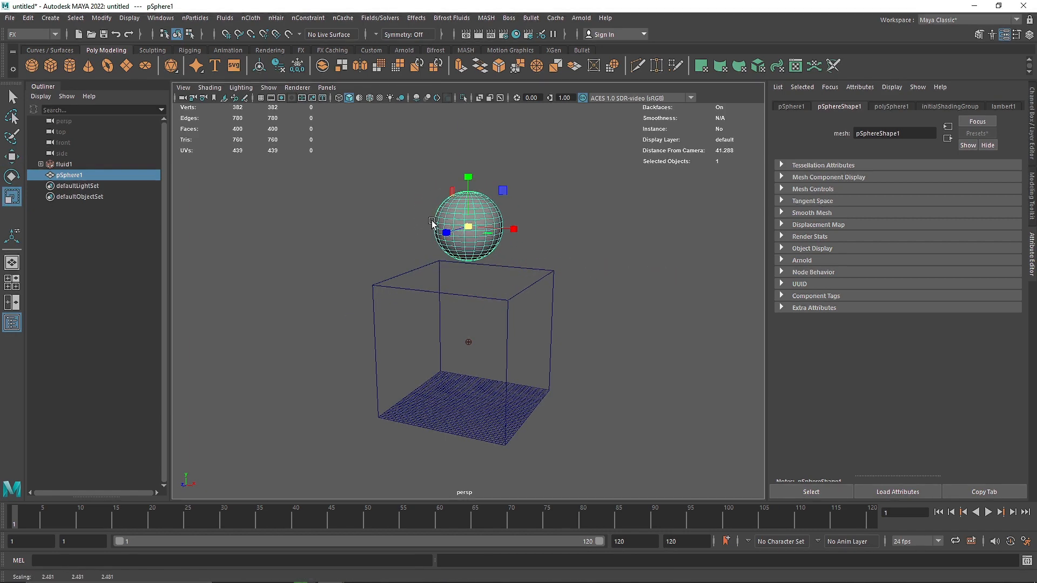
key(w)
click(533, 220)
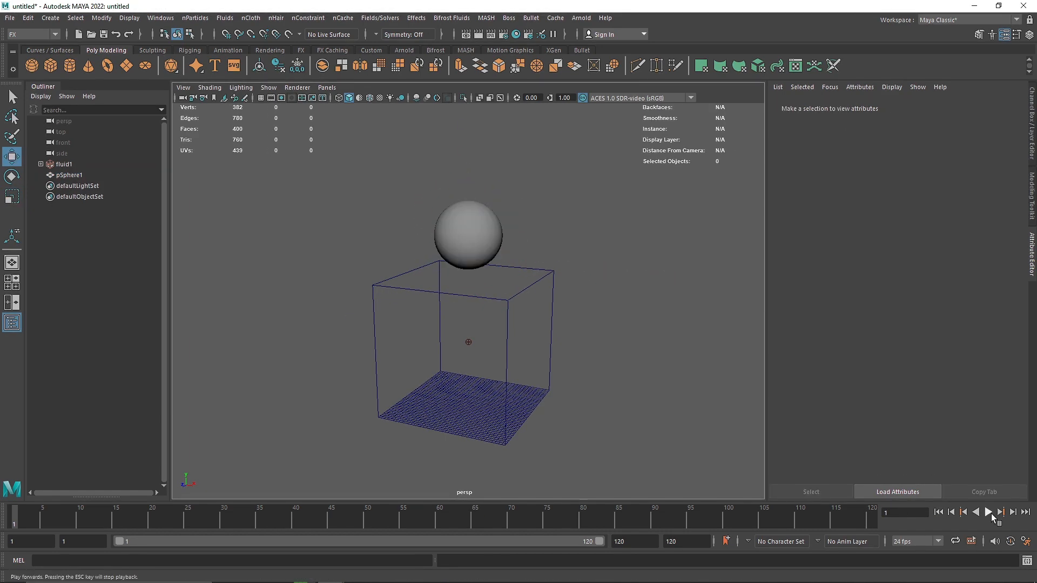
Play the simulation to see how the smoke meets the sphere, and return to frame 1.
click(988, 512)
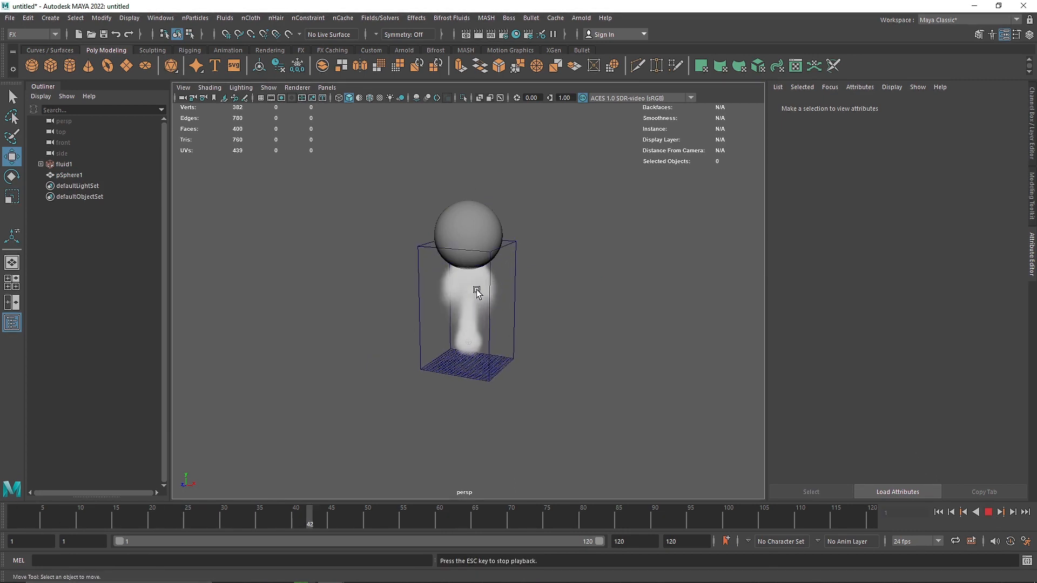
click(988, 512)
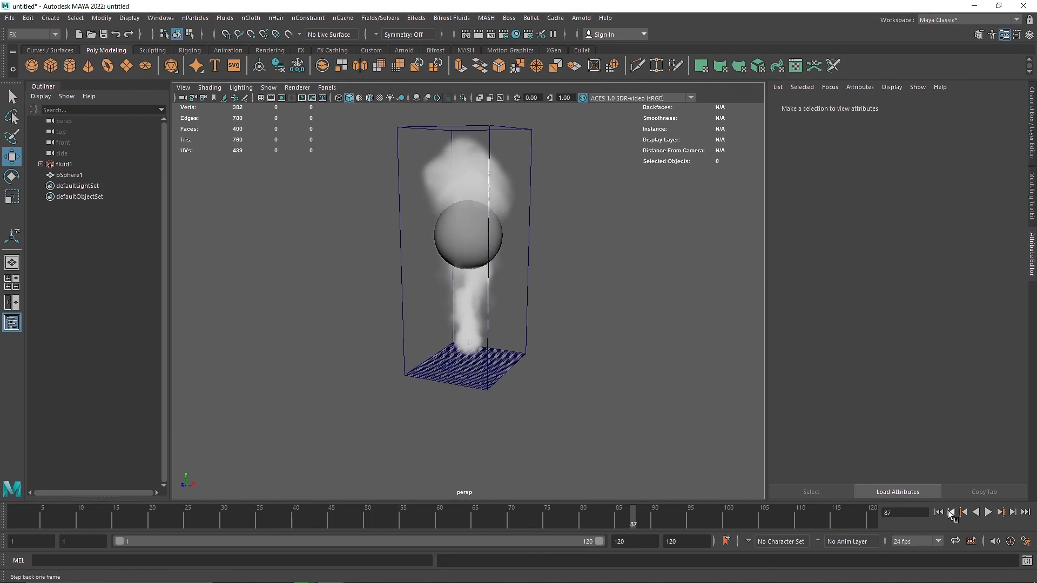
click(938, 512)
Make the sphere collide with the fluid container using a tessellation factor of 200, and play the simulation to test it.
click(484, 223)
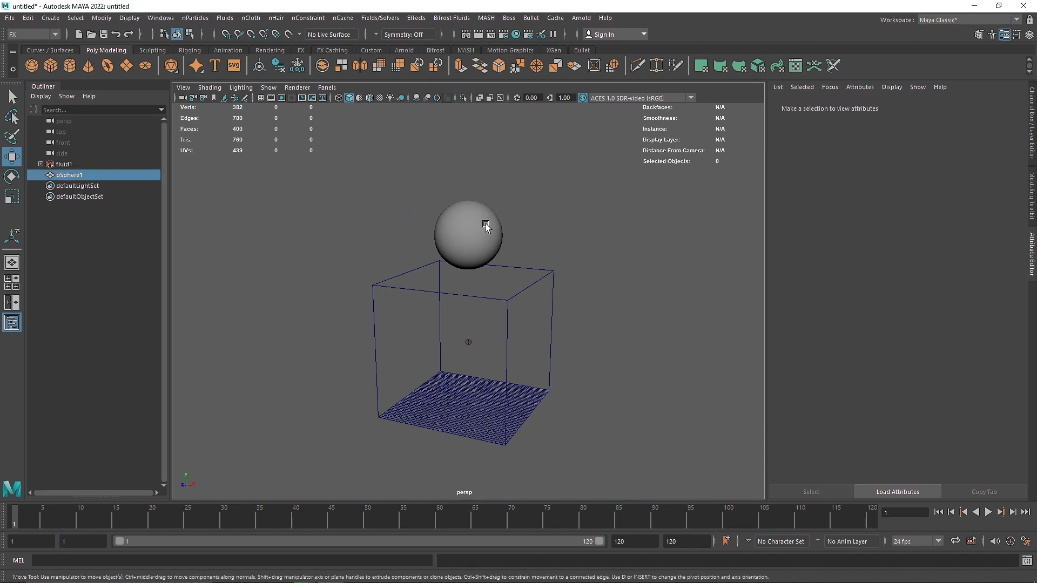
shift+click(550, 305)
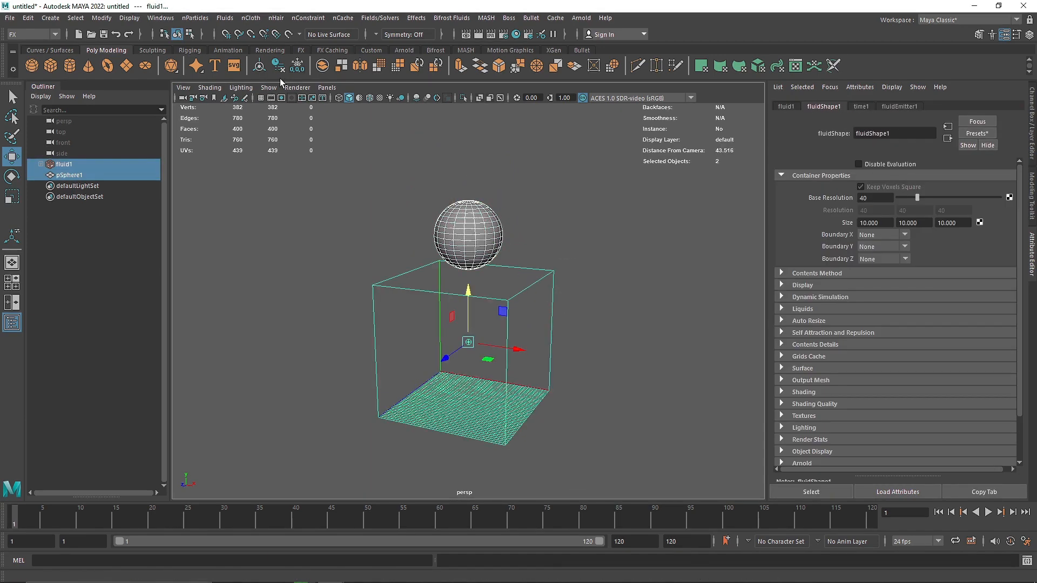
click(222, 18)
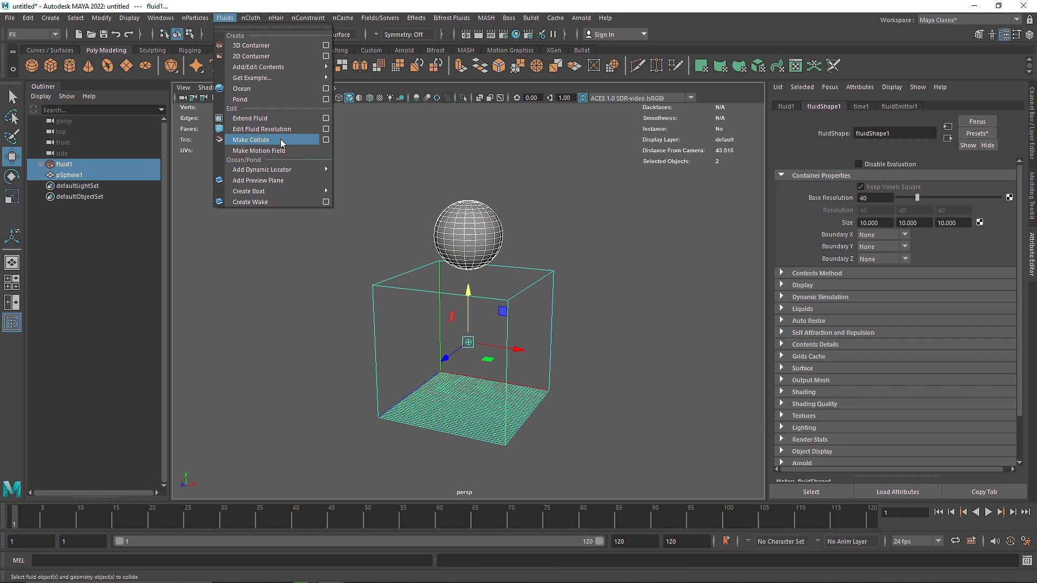
click(326, 140)
drag(502, 195, 546, 176)
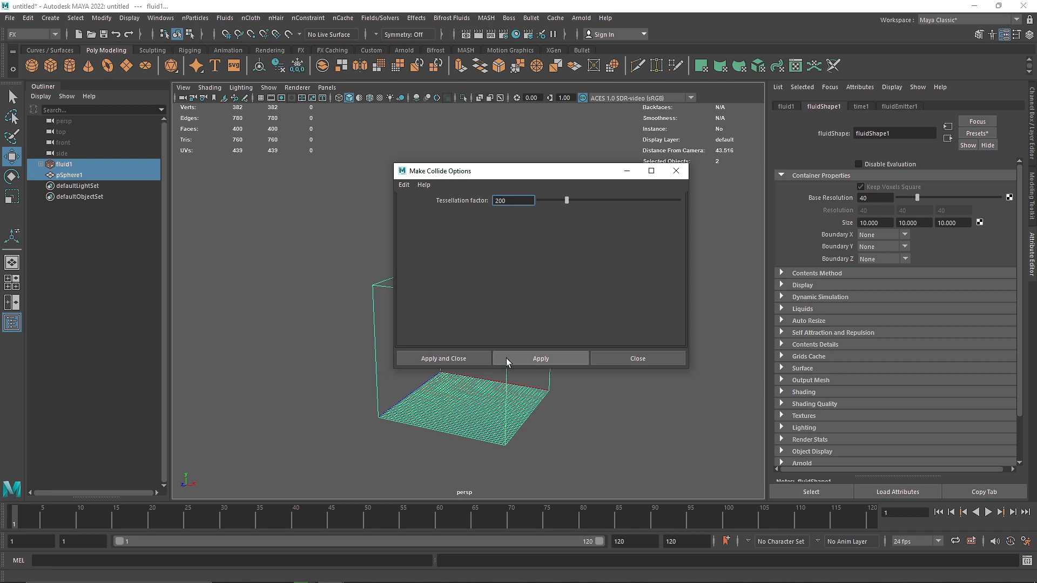
click(460, 360)
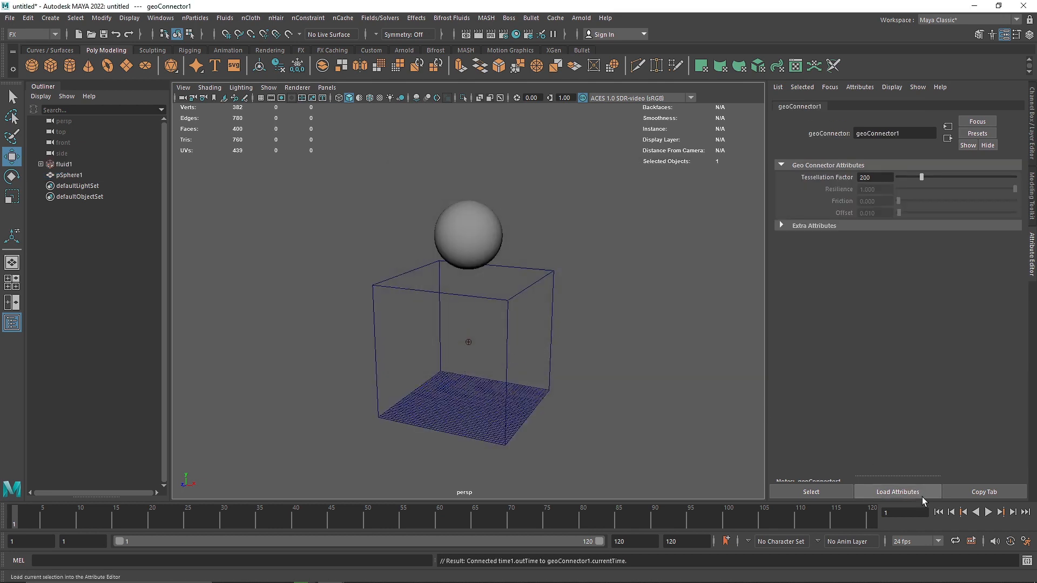
click(988, 512)
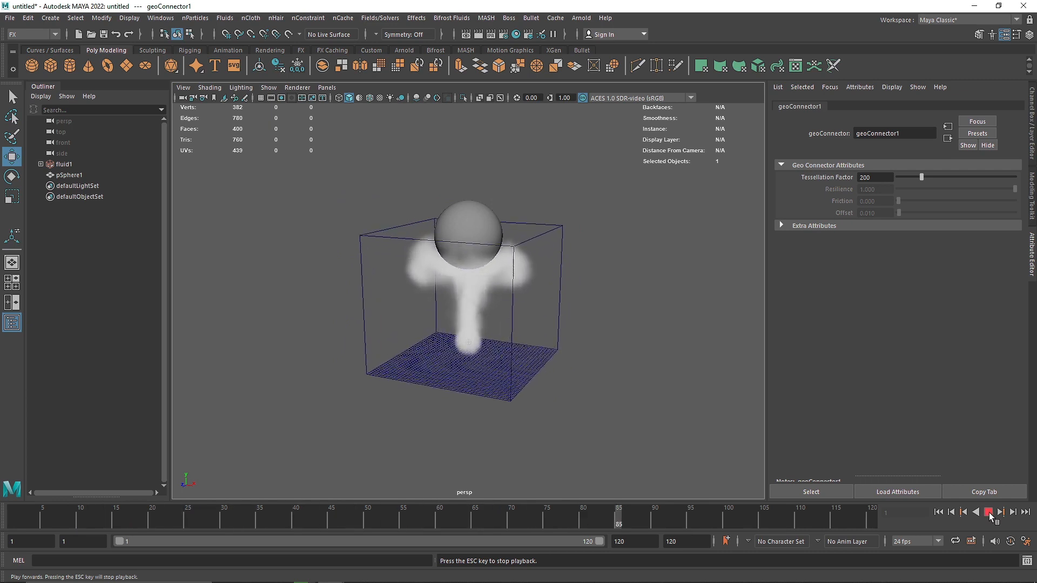
click(988, 511)
Extend the end of the playback range to frame 150 and clear the selection.
text(150)
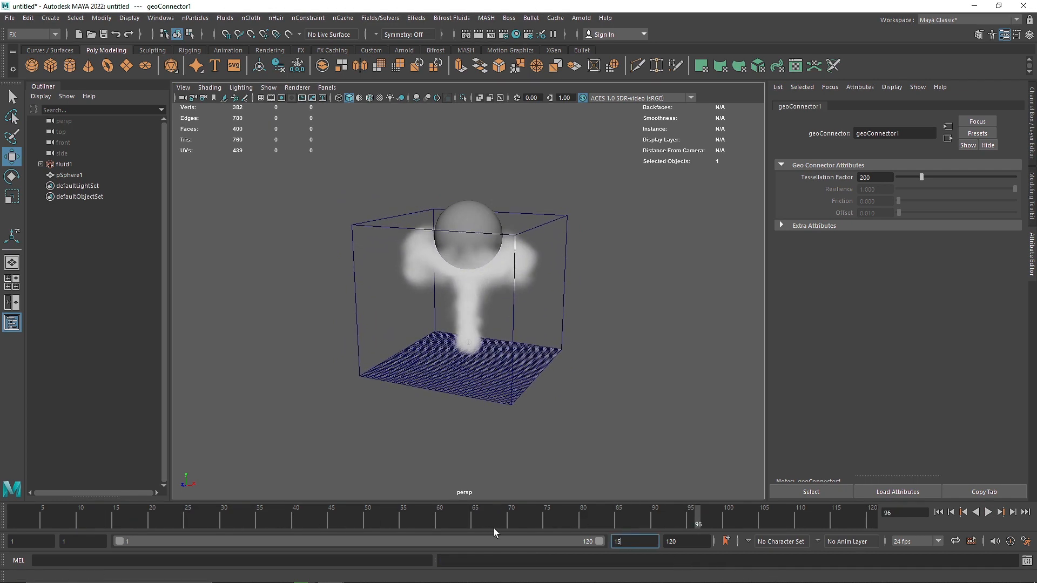
key(Return)
click(613, 436)
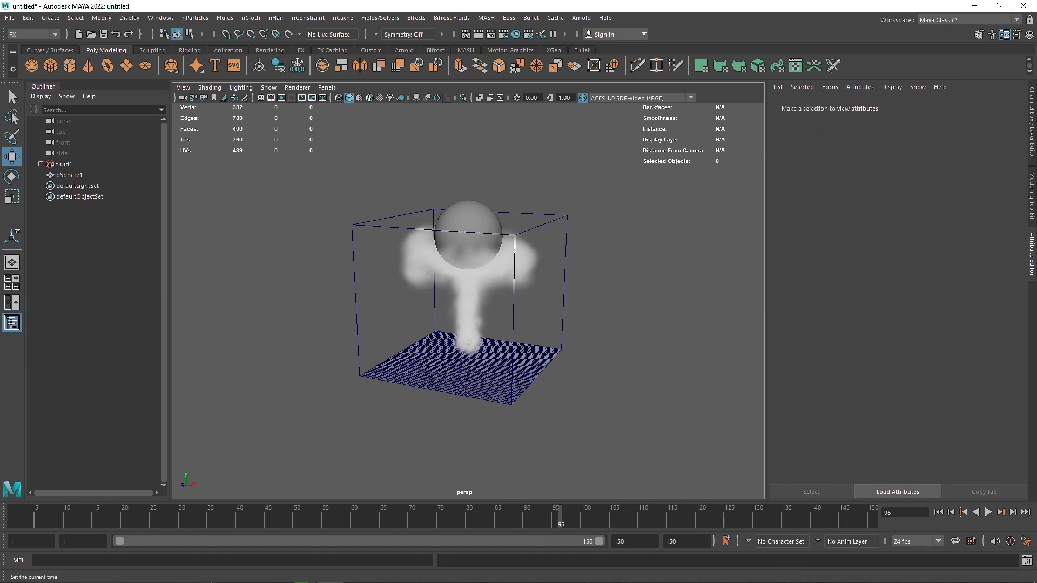
Replay the simulation from frame 1 to examine how the smoke flows around the sphere, and return to frame 1.
click(938, 512)
click(988, 512)
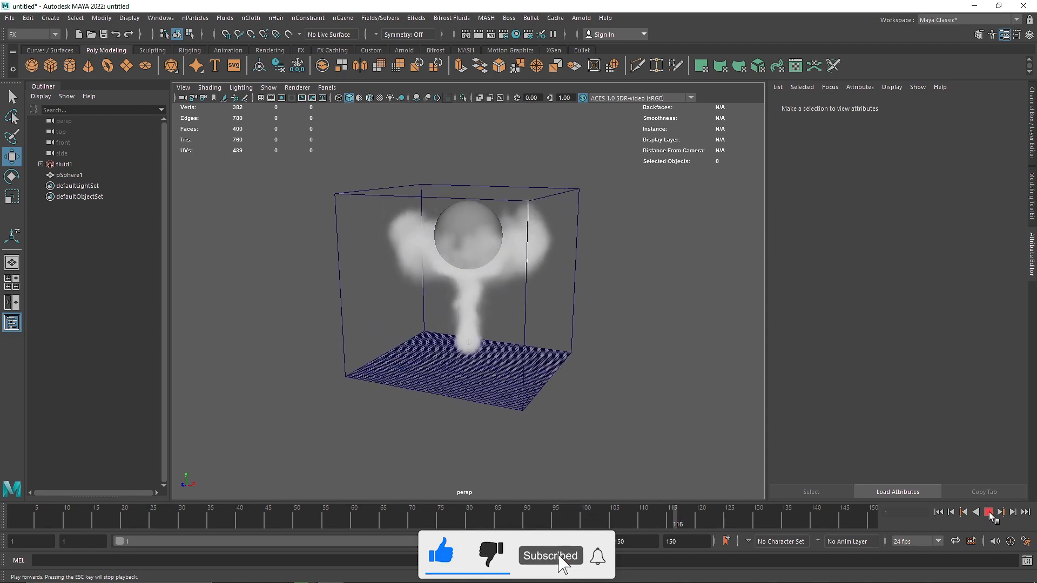
click(988, 512)
alt+drag(650, 428, 485, 288)
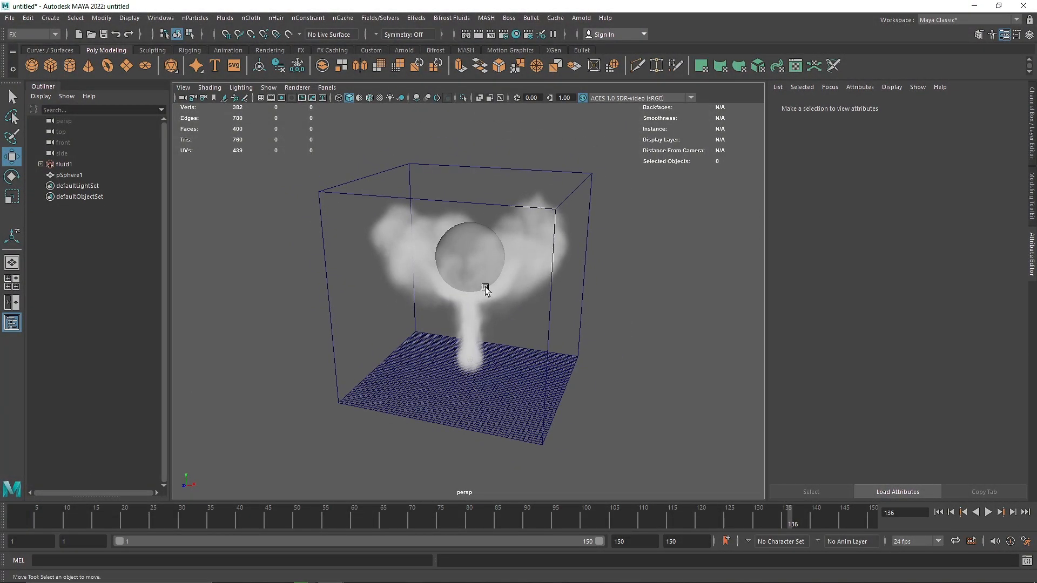
click(939, 512)
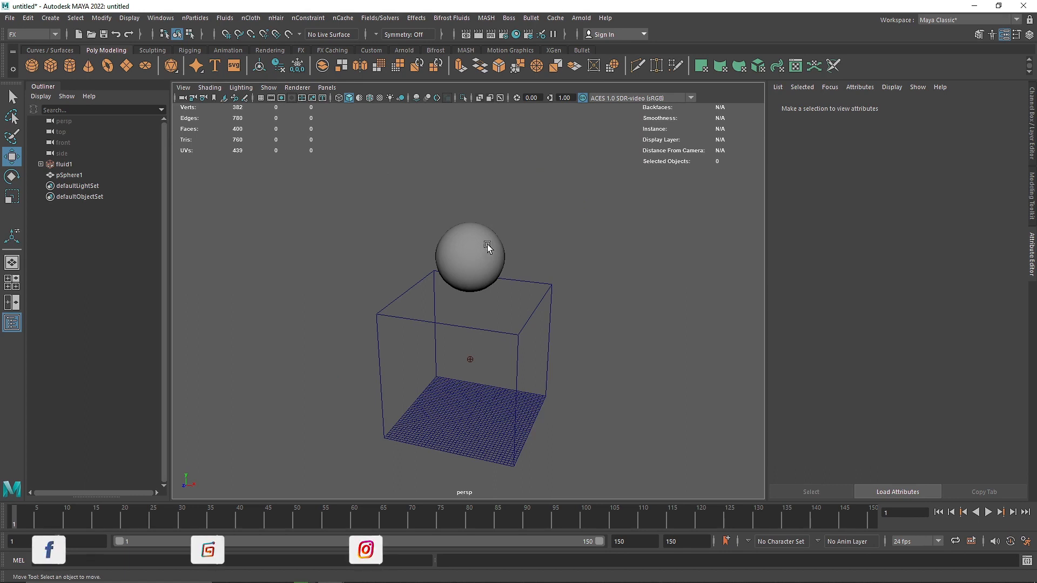
click(487, 244)
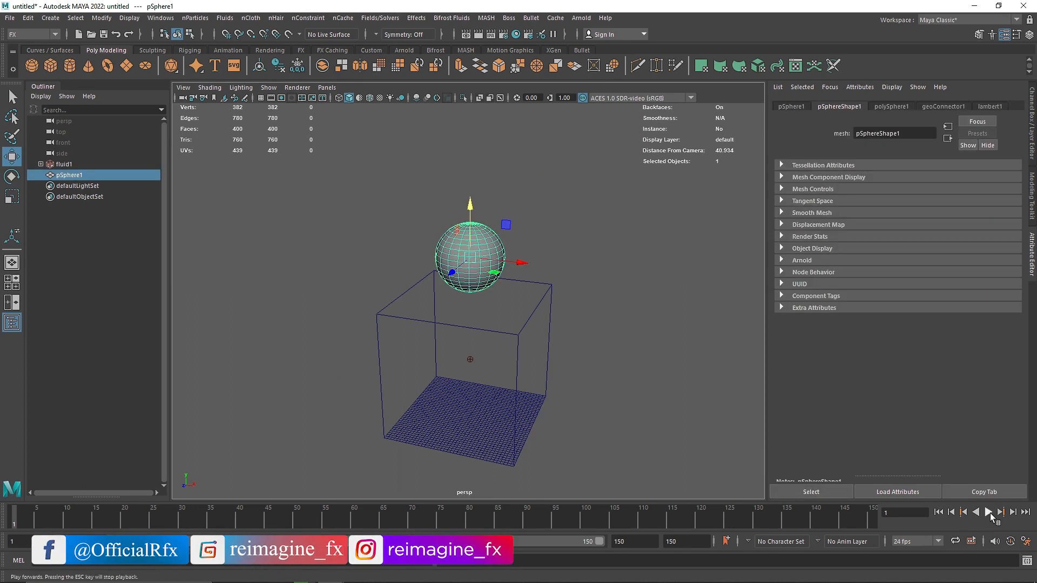
click(988, 513)
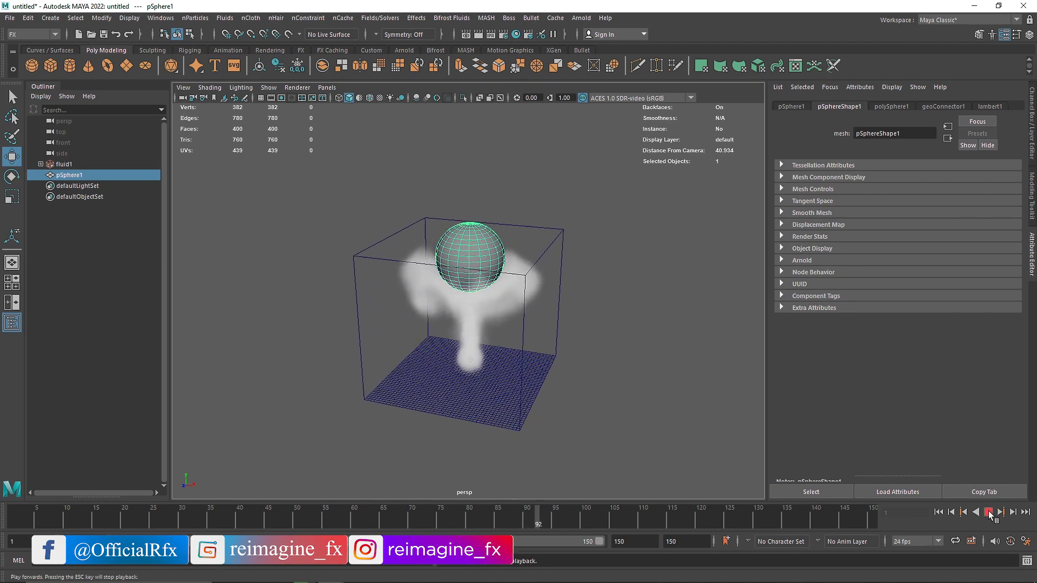
click(988, 513)
click(938, 512)
Delete the polygon sphere above the fluid container.
click(528, 238)
click(465, 244)
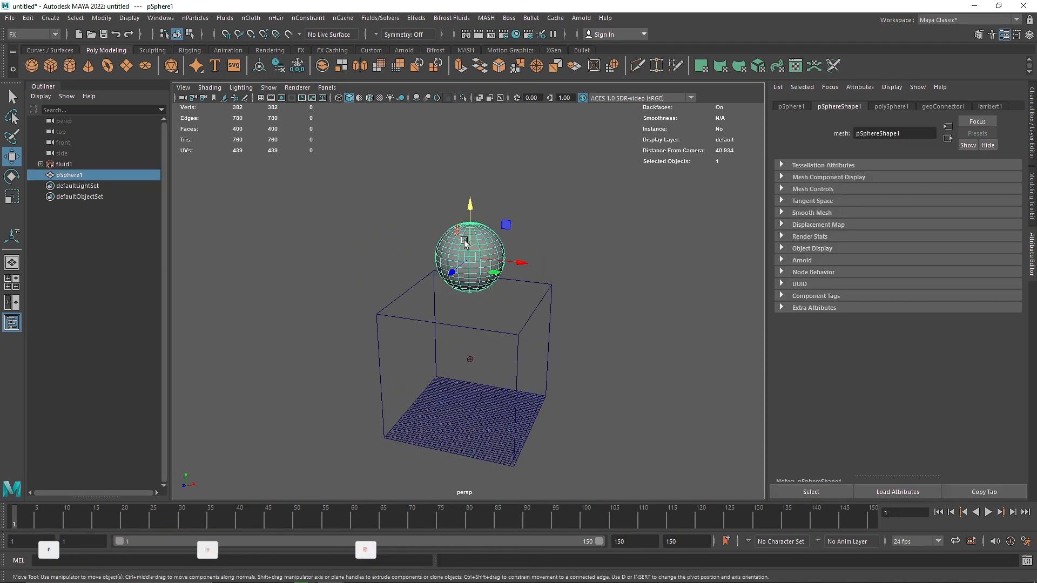
key(Delete)
Create a polygon plane, scale it uniformly to about 29.2 and raise it to about 0.8 in Y.
click(127, 65)
key(r)
drag(470, 418, 721, 452)
key(w)
drag(465, 381, 465, 362)
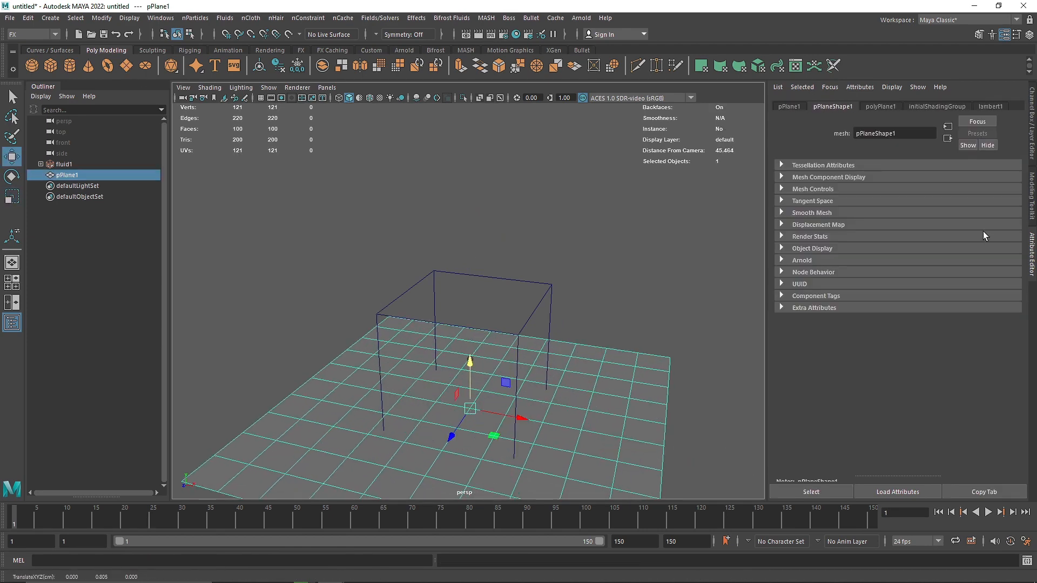
Set the plane's width and height subdivisions to 1 and clear the selection.
key(ctrl+a)
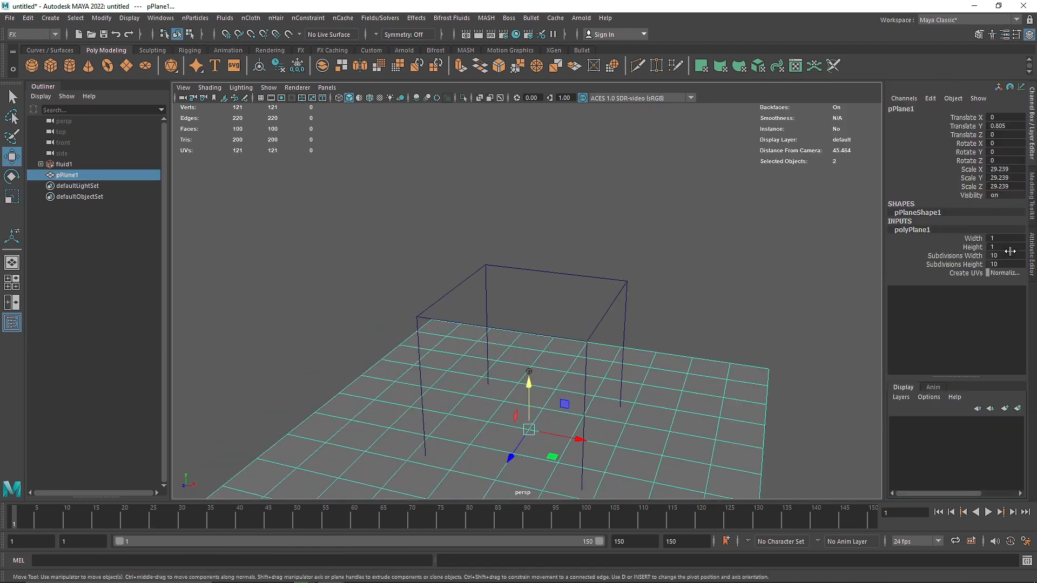
key(Return)
click(630, 290)
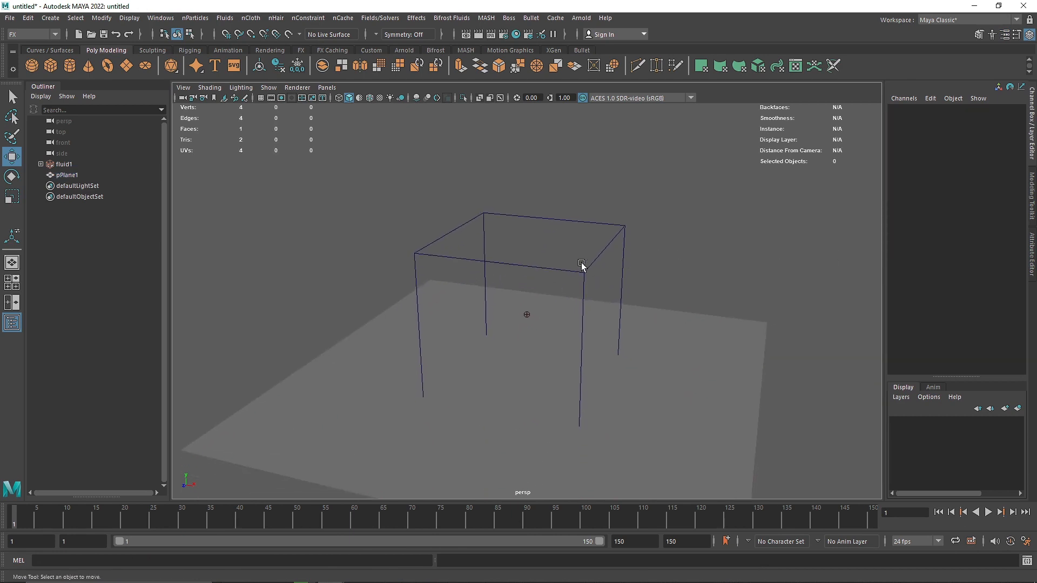
Make the plane collide with the fluid container, play the simulation to test it, and return to frame 1.
click(670, 299)
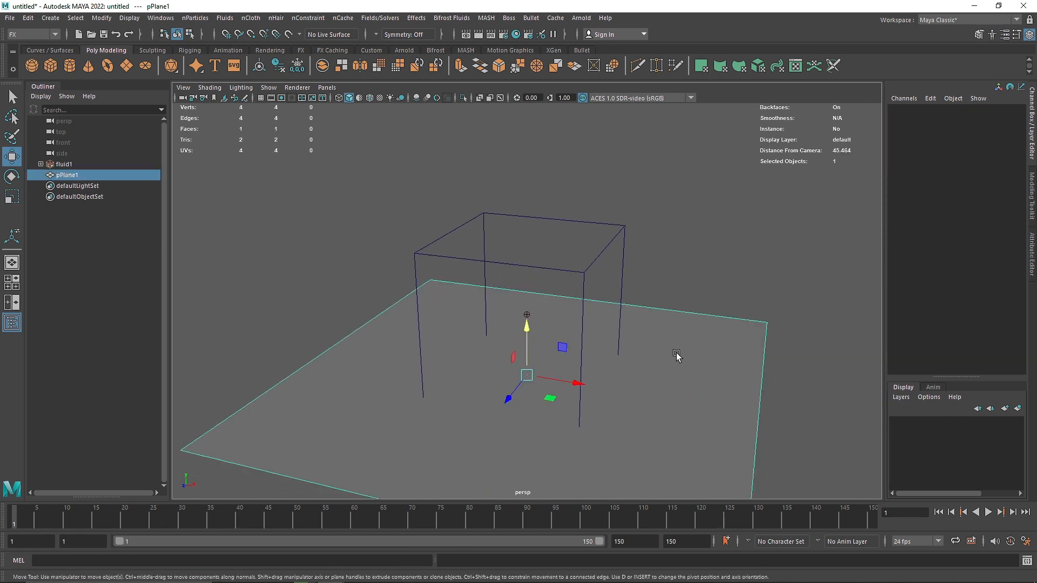
click(620, 213)
click(593, 263)
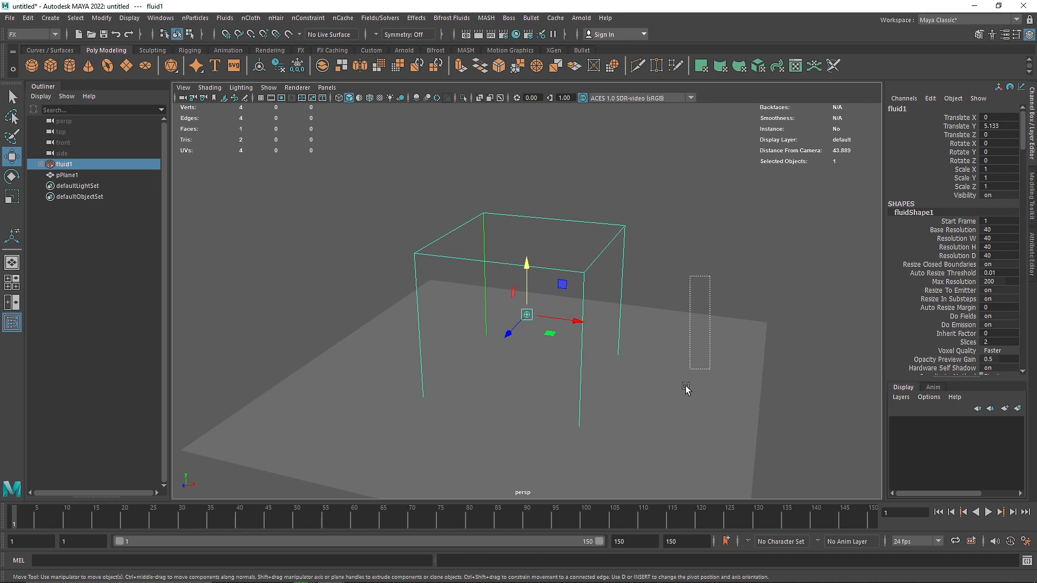
shift+drag(685, 388, 685, 388)
click(229, 19)
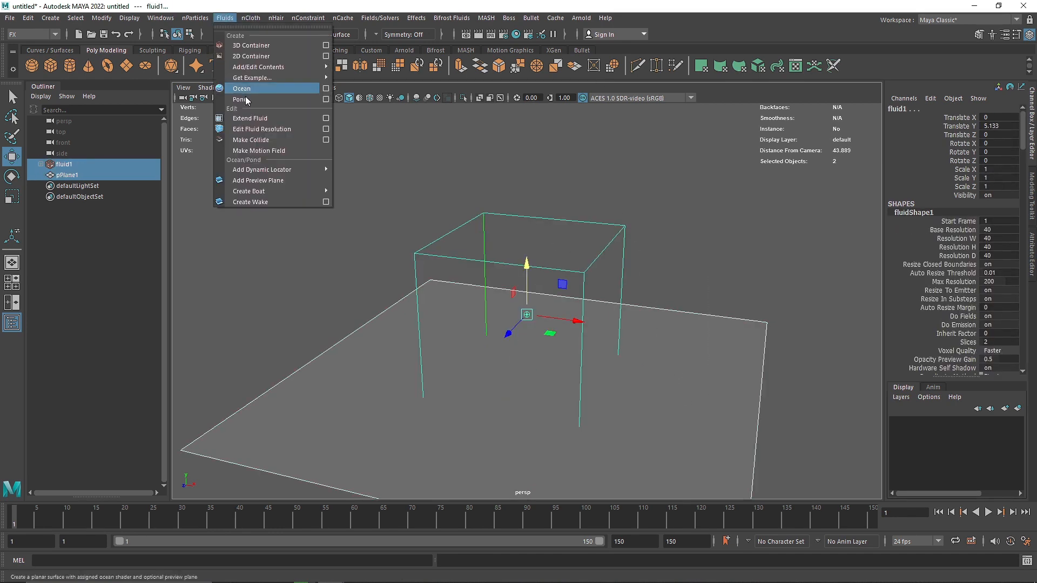
click(259, 139)
click(988, 513)
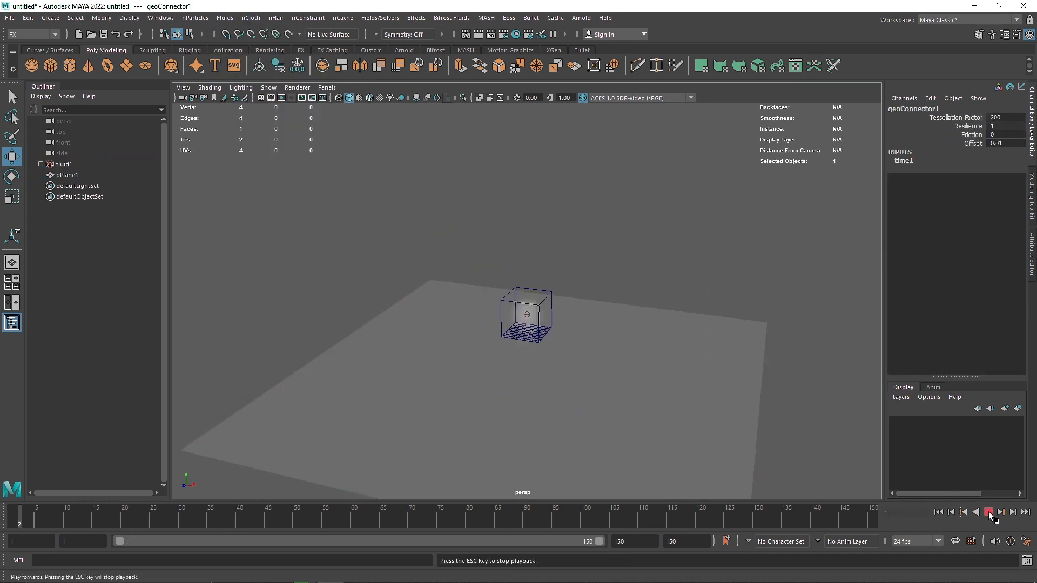
click(988, 512)
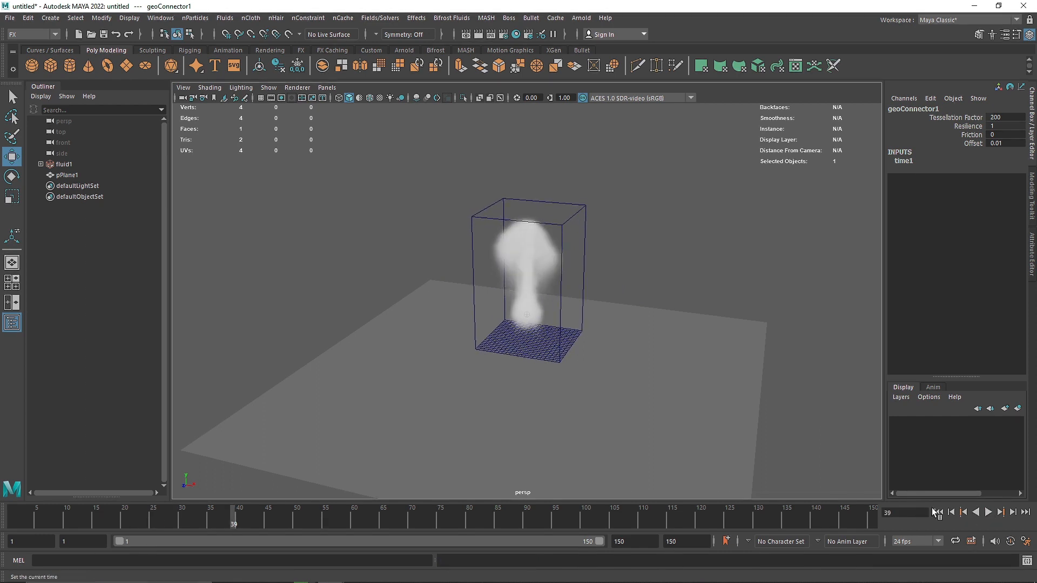
click(938, 512)
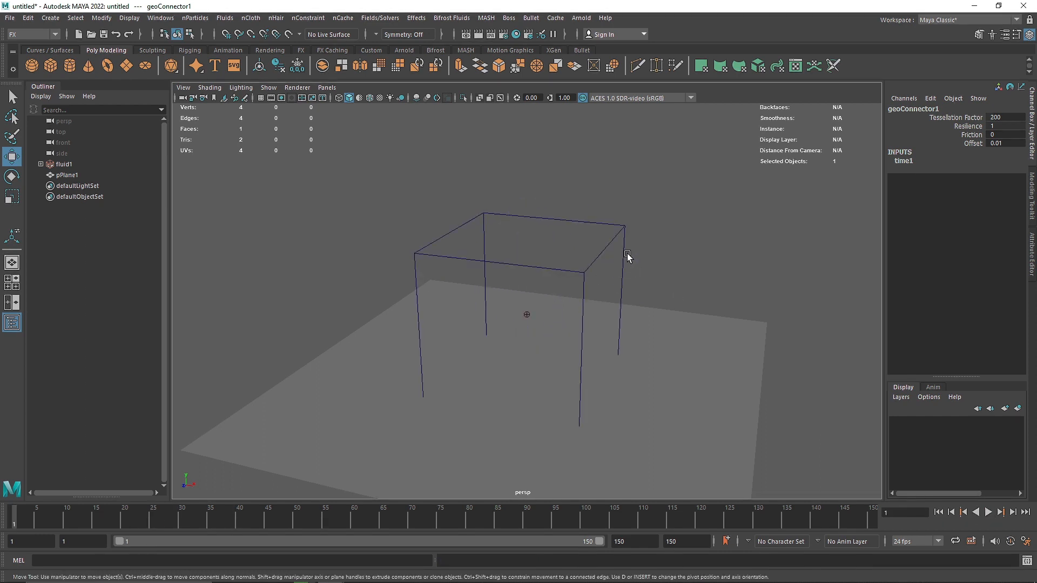
Adjust the Gravity in the fluid container's Dynamic Simulation attributes so the smoke falls onto the plane.
click(601, 249)
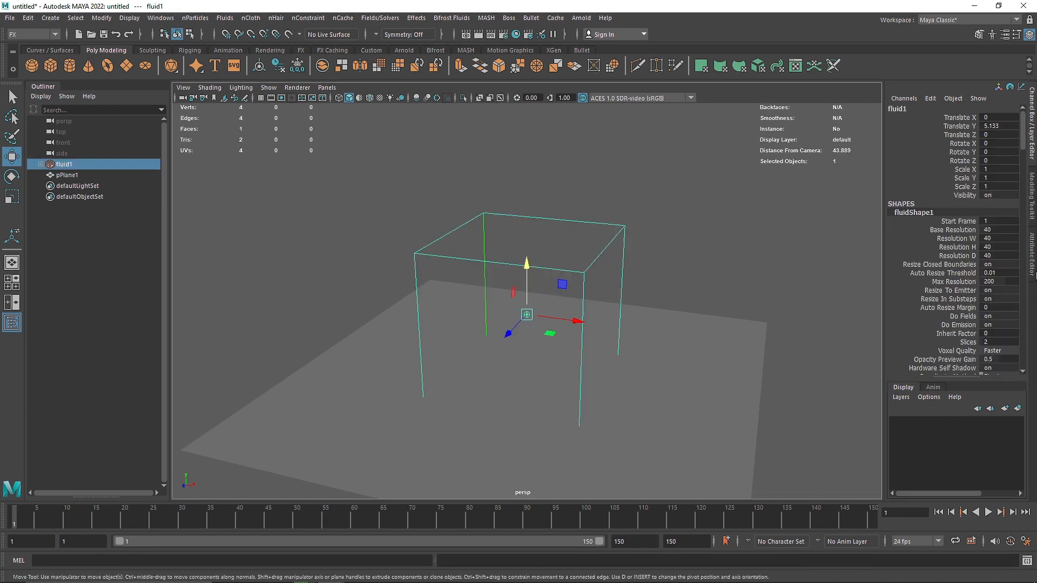
key(ctrl+a)
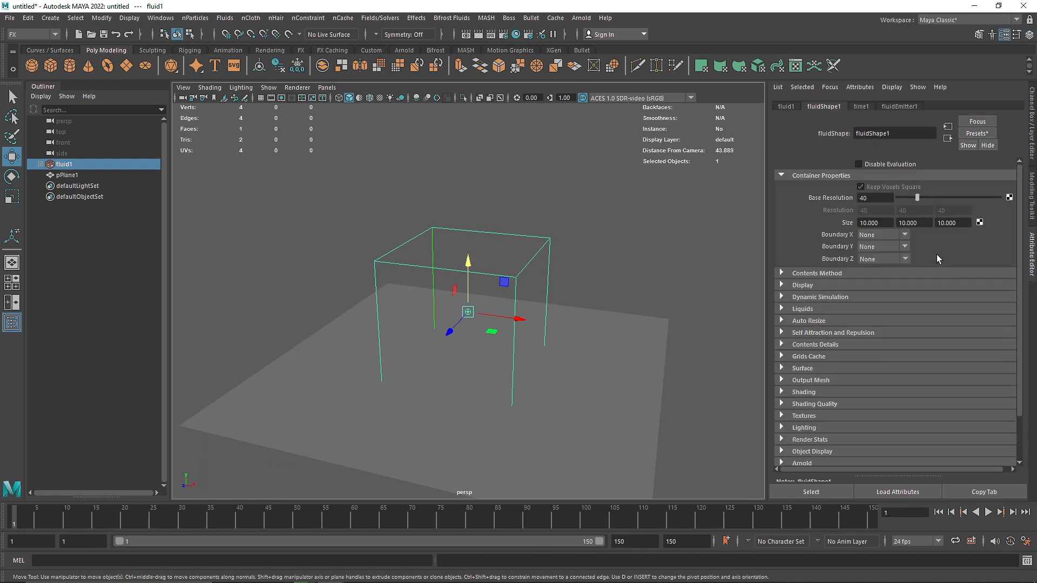
click(876, 298)
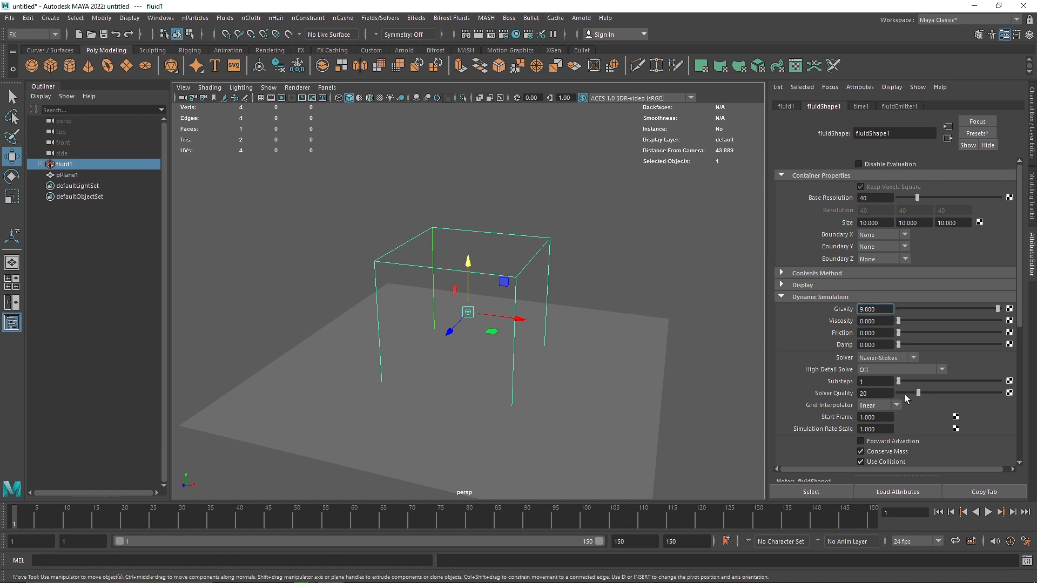
click(791, 298)
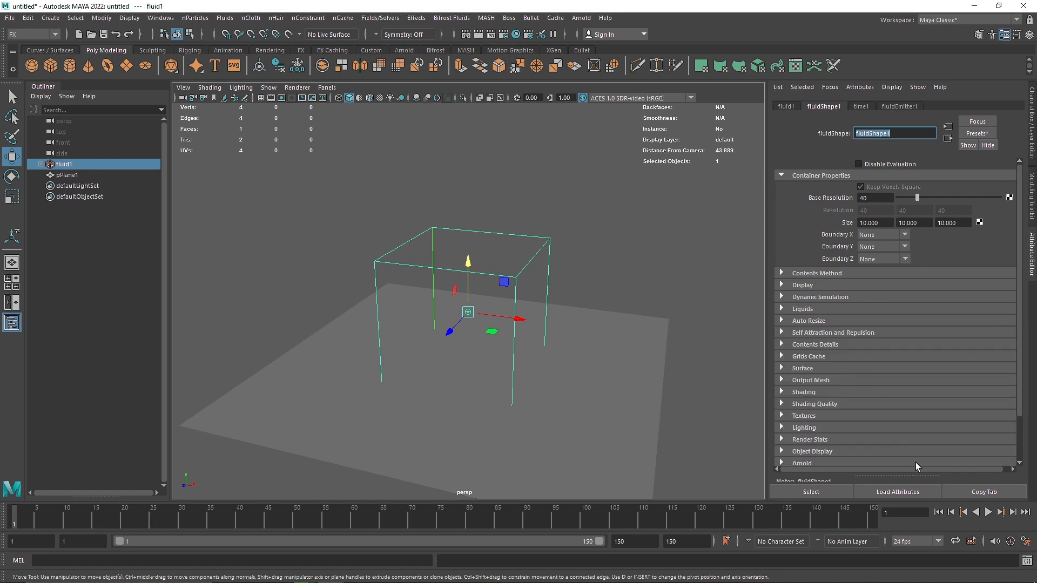
Play the simulation, examine the smoke spreading over the plane up close, and return to frame 1.
click(988, 511)
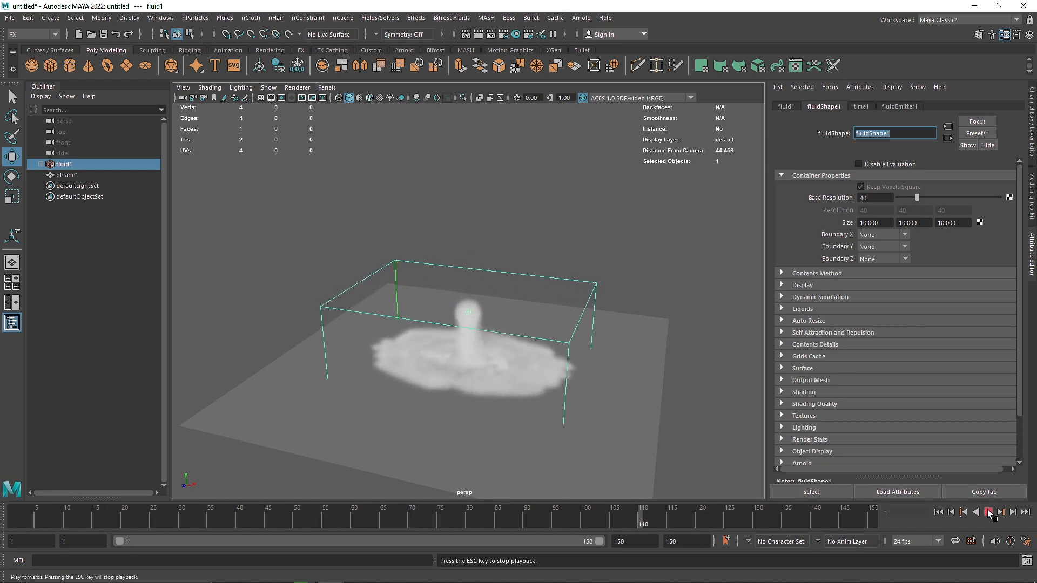
click(988, 511)
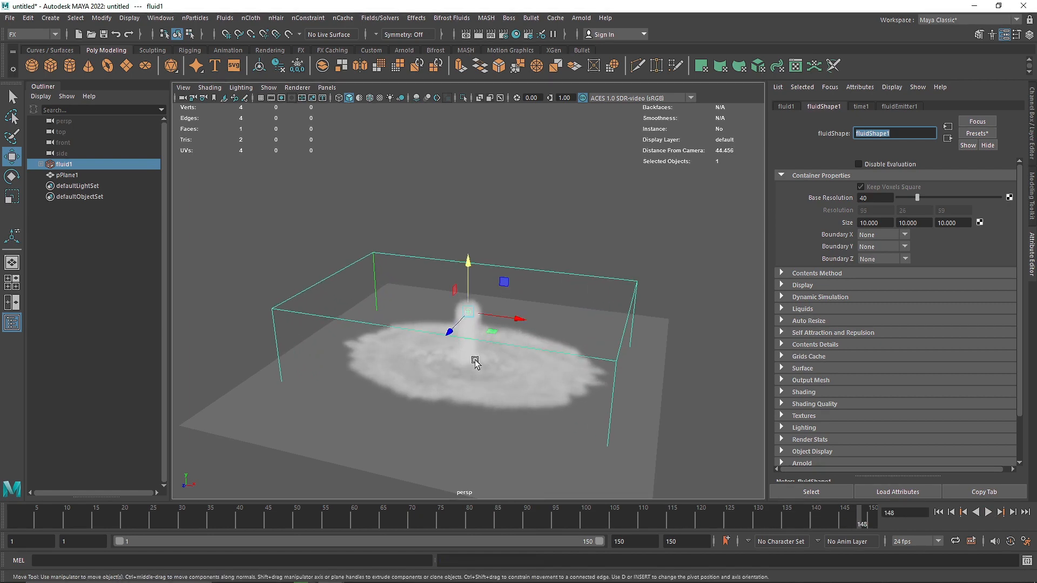
scroll(459, 372, up, 5)
scroll(415, 310, down, 5)
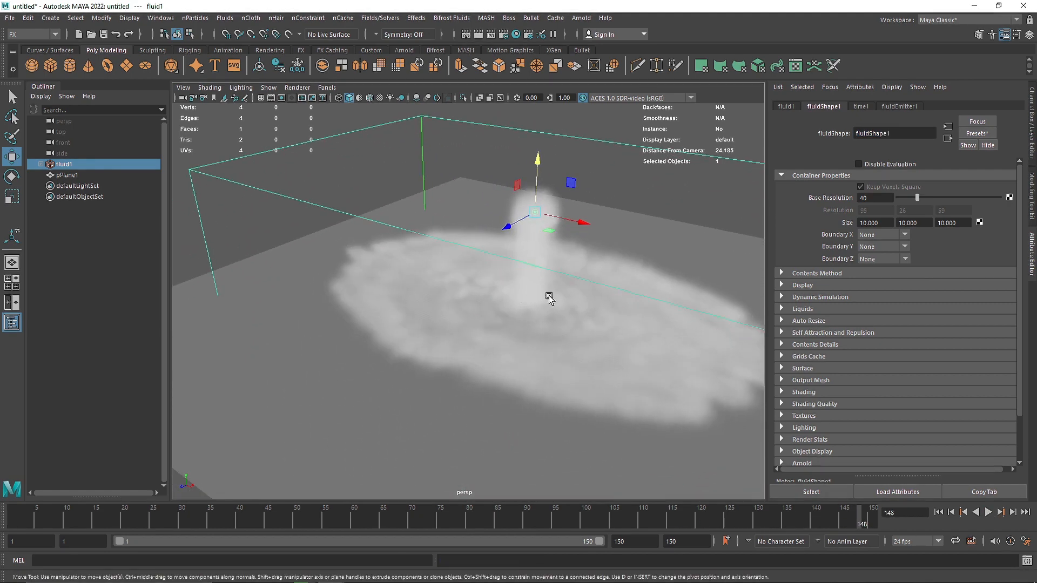
alt+drag(443, 284, 476, 274)
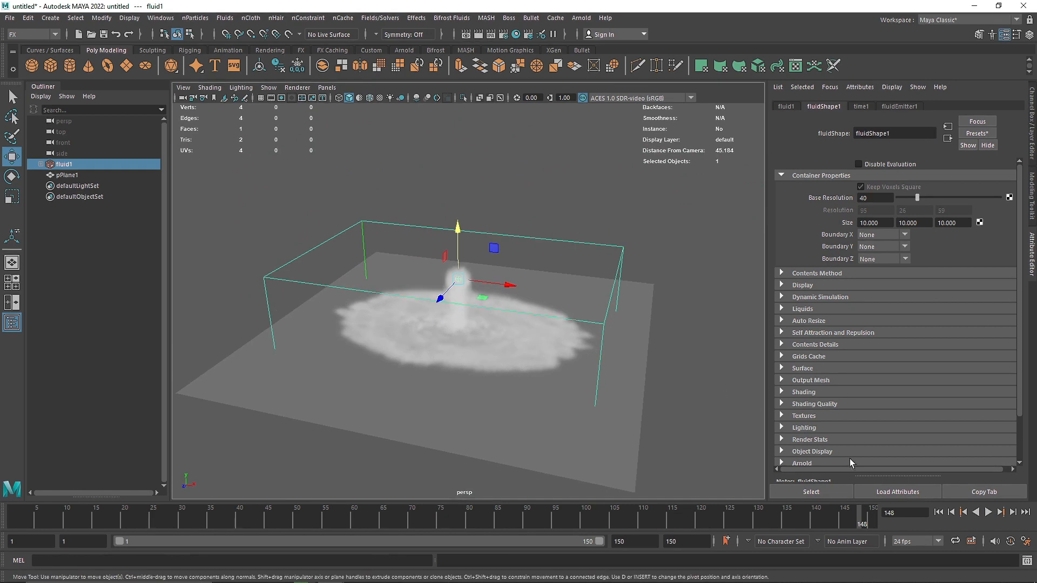
click(939, 512)
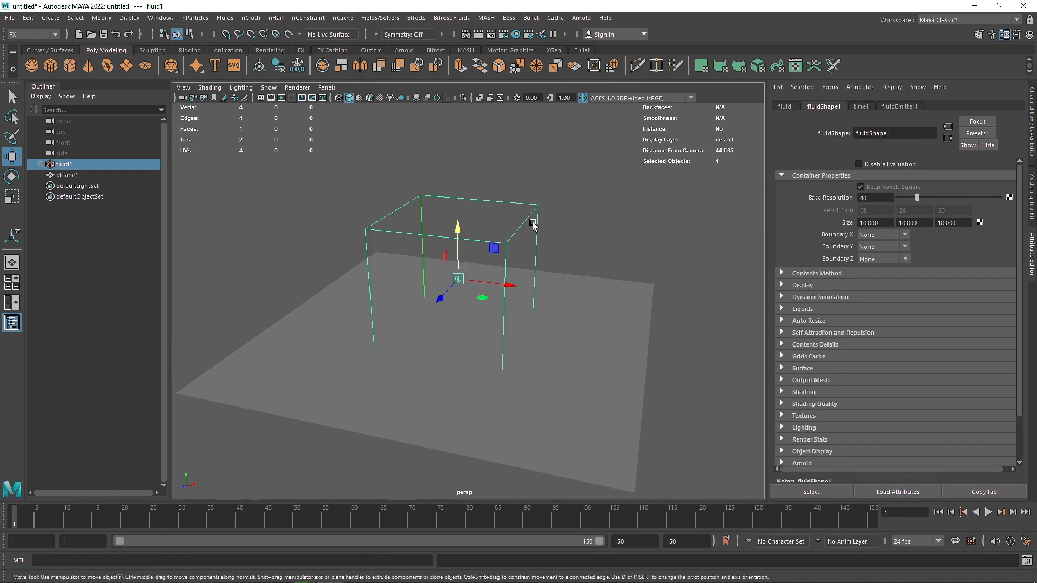
Delete the plane and create a polygon sphere inside the container, scaled to about 3.8 and raised to about 4.67 in Y.
click(578, 312)
key(Delete)
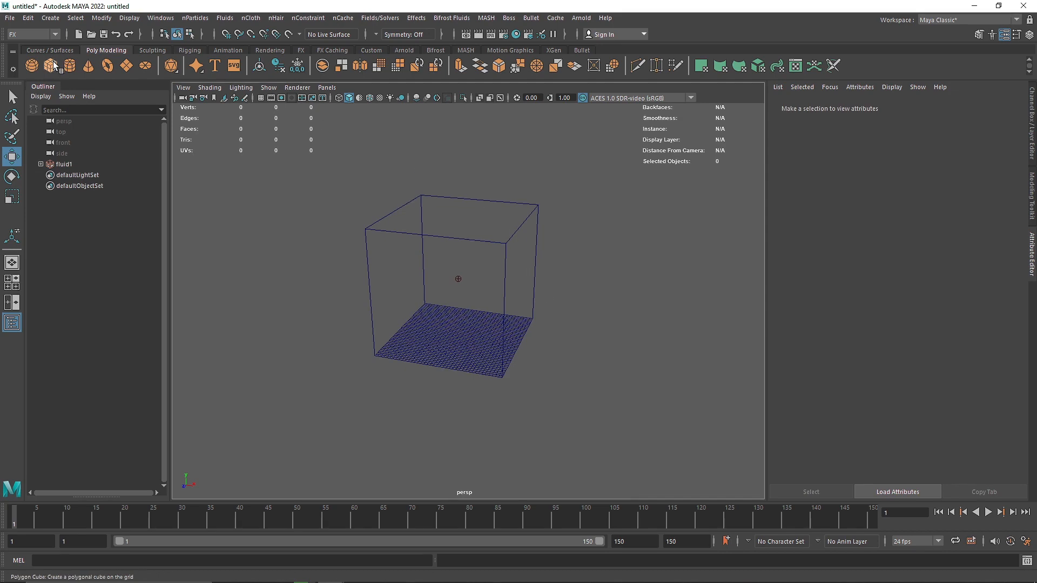
click(32, 66)
drag(458, 313, 520, 298)
key(r)
Set the sphere's axis and height subdivisions to 8.
click(1033, 125)
click(926, 230)
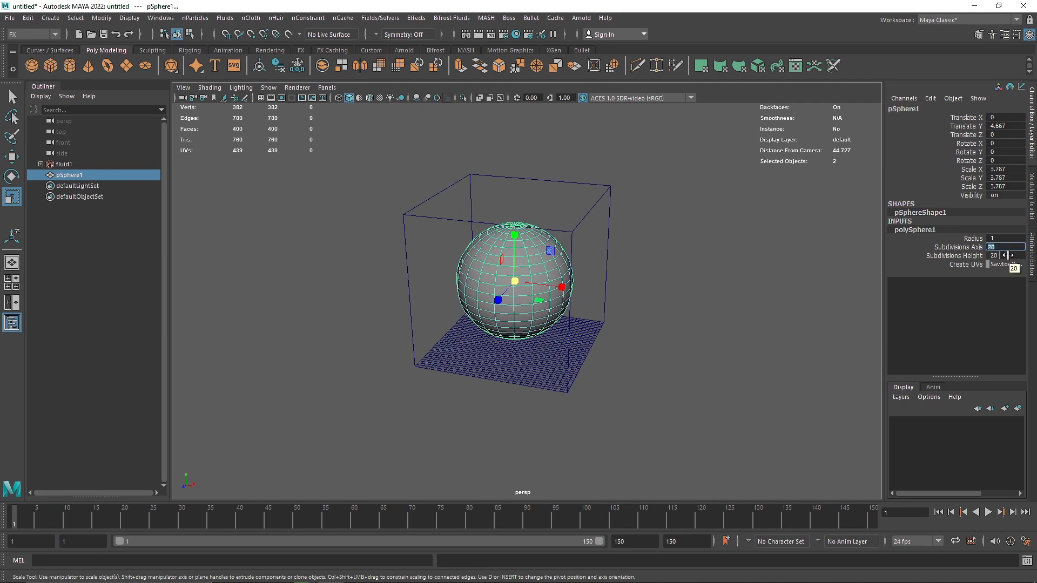
text(8)
key(Tab)
click(756, 328)
In the front view, select one full band of faces below the sphere's middle and one matching band above it.
click(516, 267)
scroll(516, 267, up, 2)
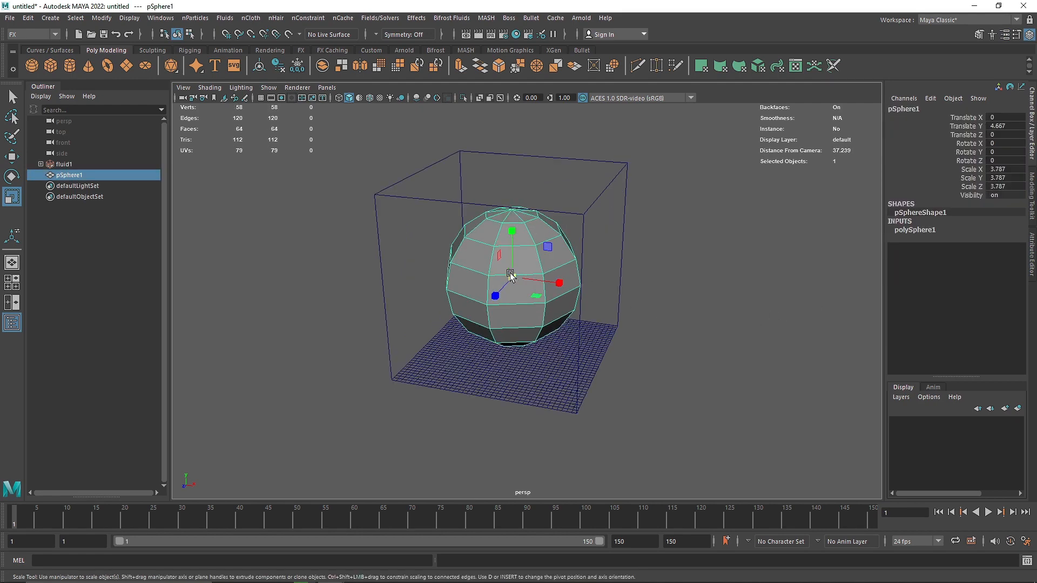
alt+drag(510, 274, 502, 251)
right_drag(501, 240, 501, 267)
key(space)
key(space)
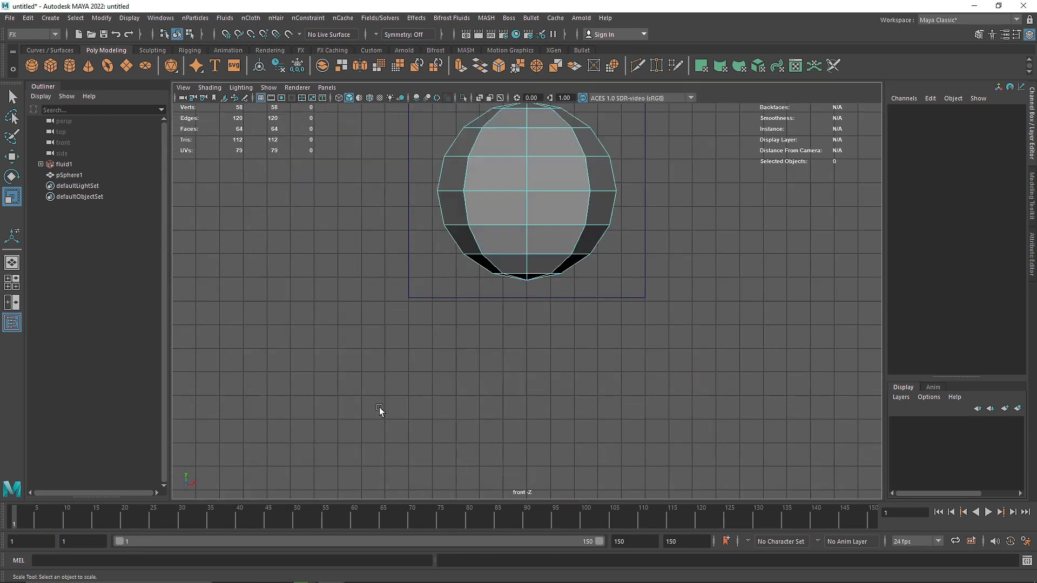
alt+middle_drag(566, 186, 550, 274)
drag(422, 299, 421, 298)
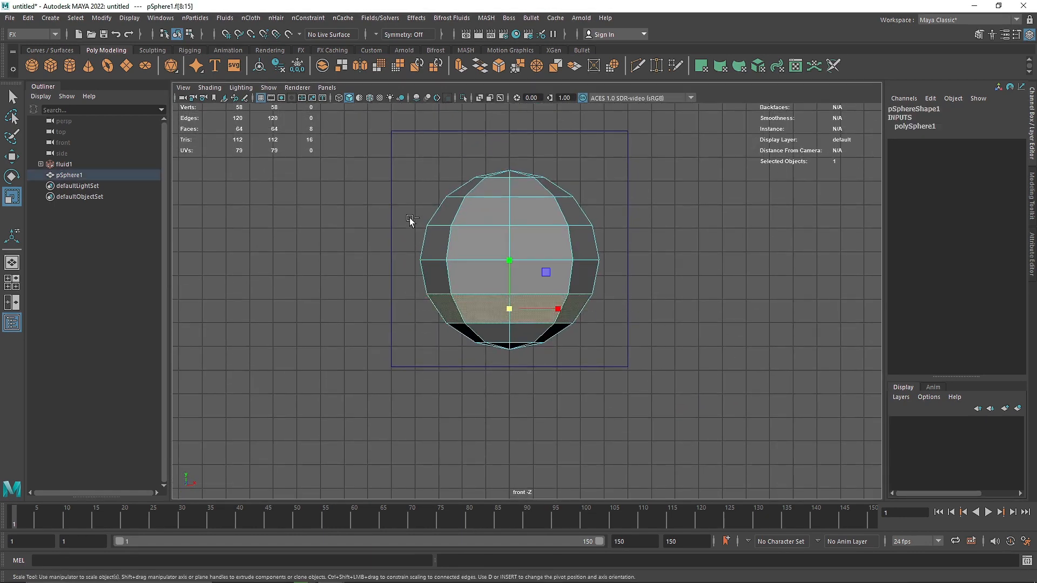
shift+drag(413, 215, 603, 218)
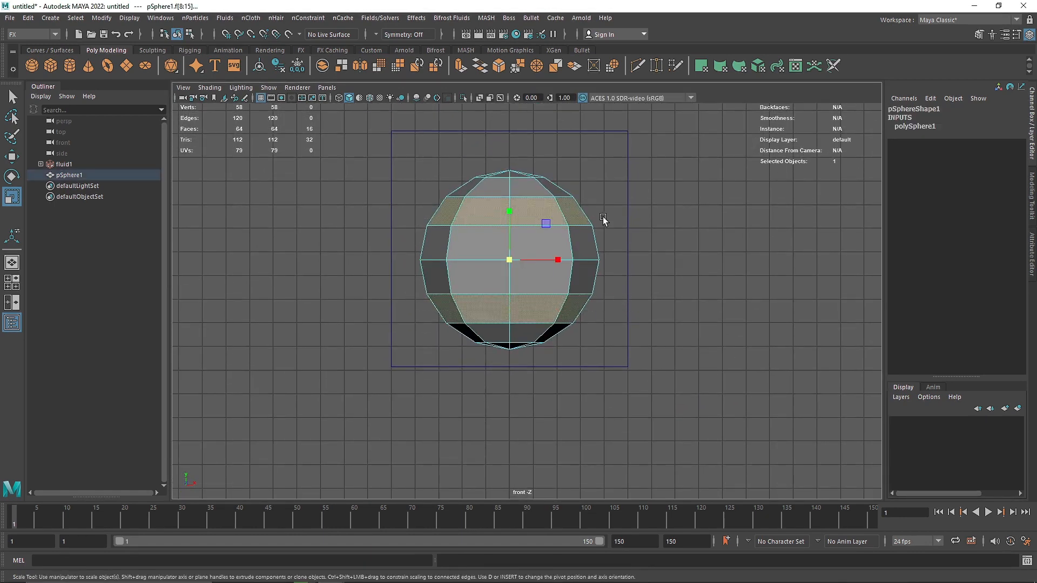
Deselect the faces at the sphere's left edge in both bands and return to the perspective view.
ctrl+click(457, 211)
ctrl+click(462, 310)
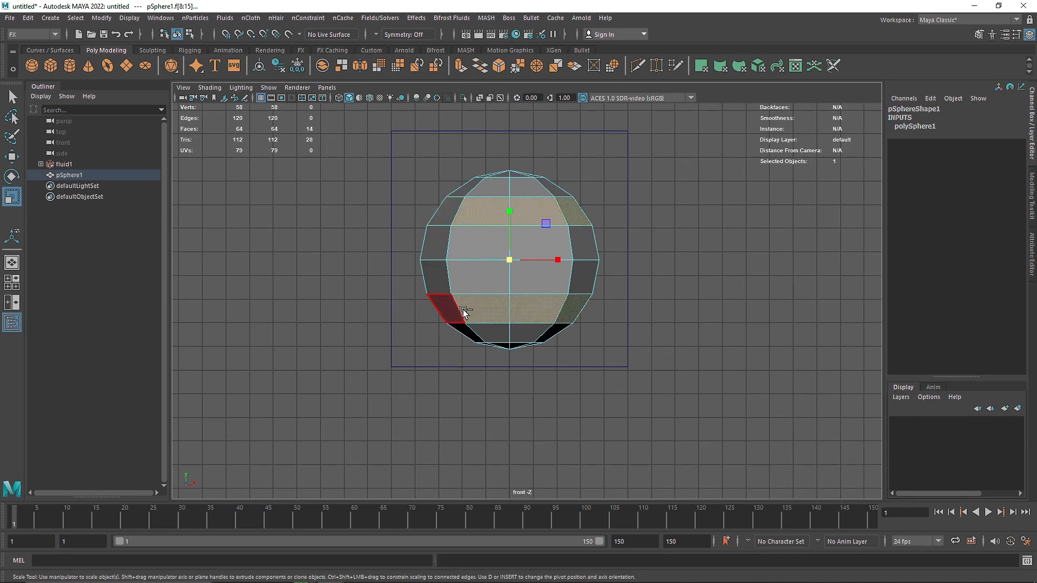
key(space)
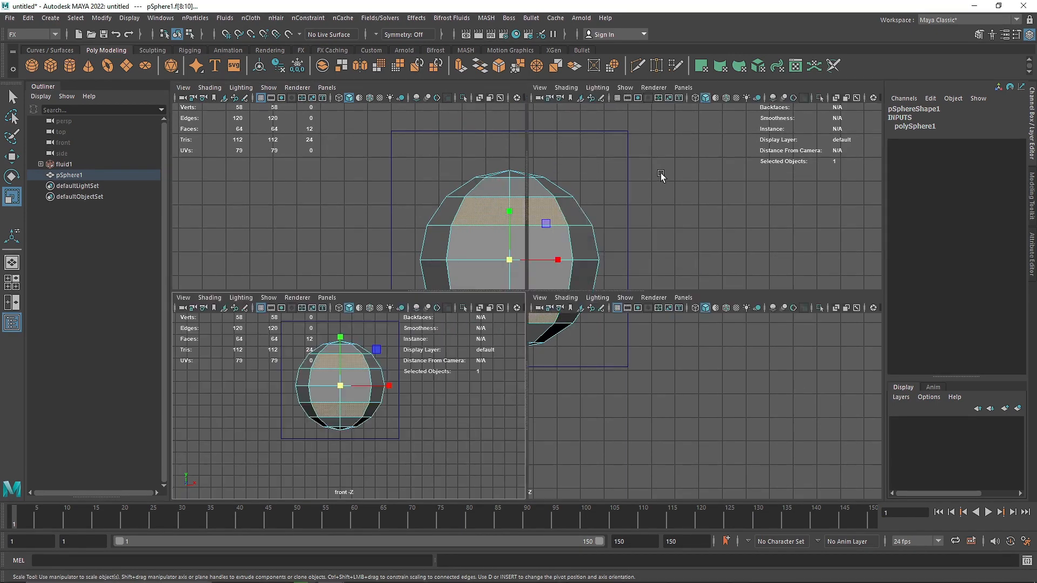
key(space)
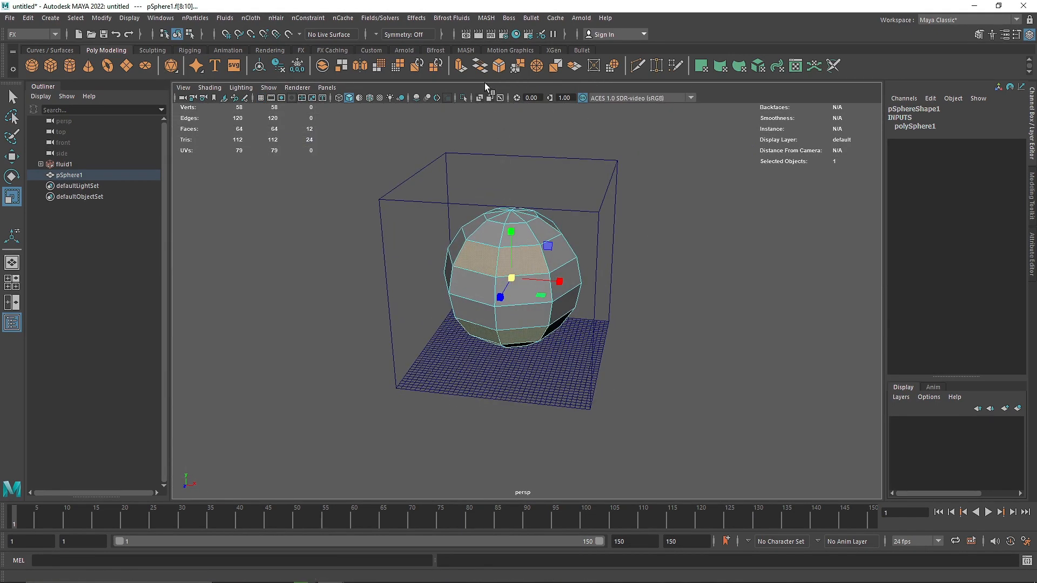
Extrude the selected sphere faces individually with an offset of 0.4.
key(ctrl+e)
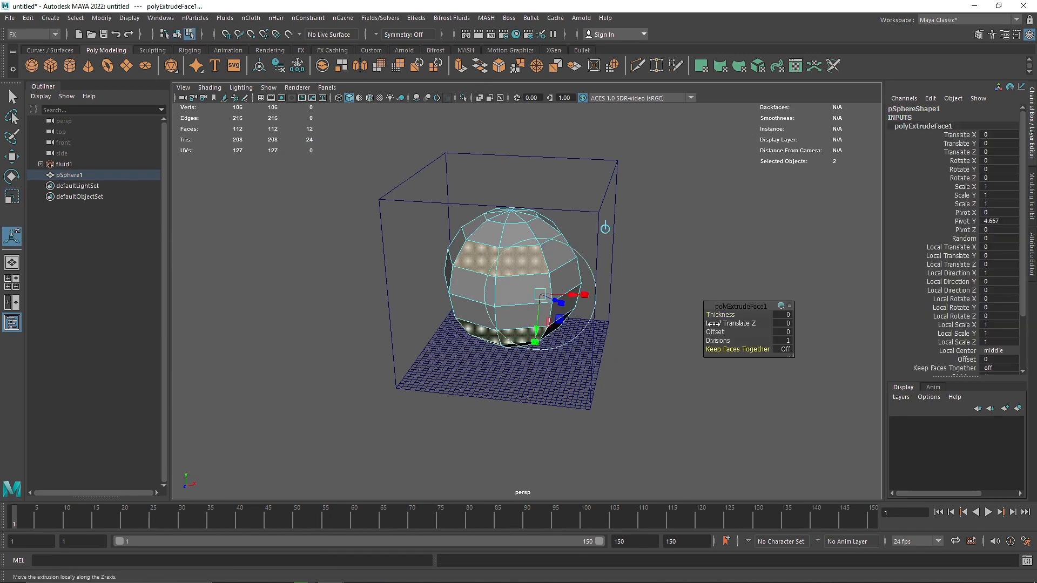
mouse_move(715, 332)
mouse_down()
mouse_move(734, 331)
mouse_move(716, 332)
mouse_up()
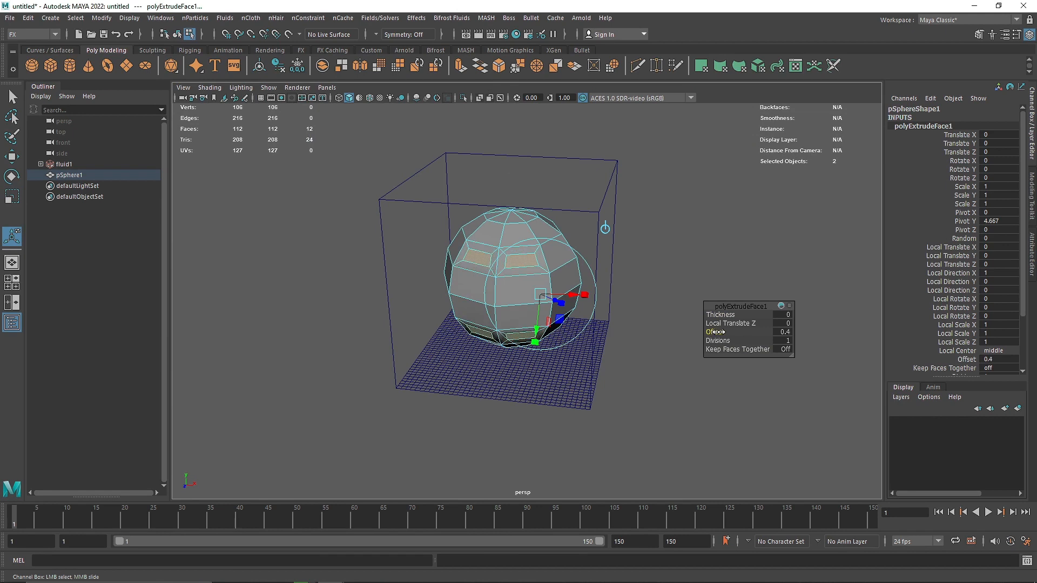
Extrude the offset sphere faces again, push them inward and delete them to cut openings in both bands.
key(ctrl+e)
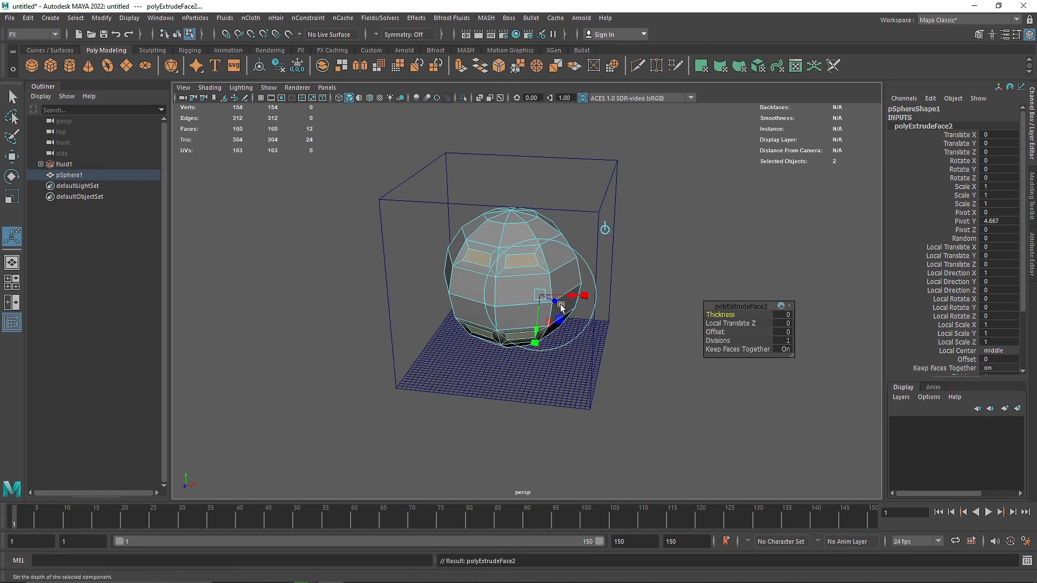
drag(556, 304, 548, 300)
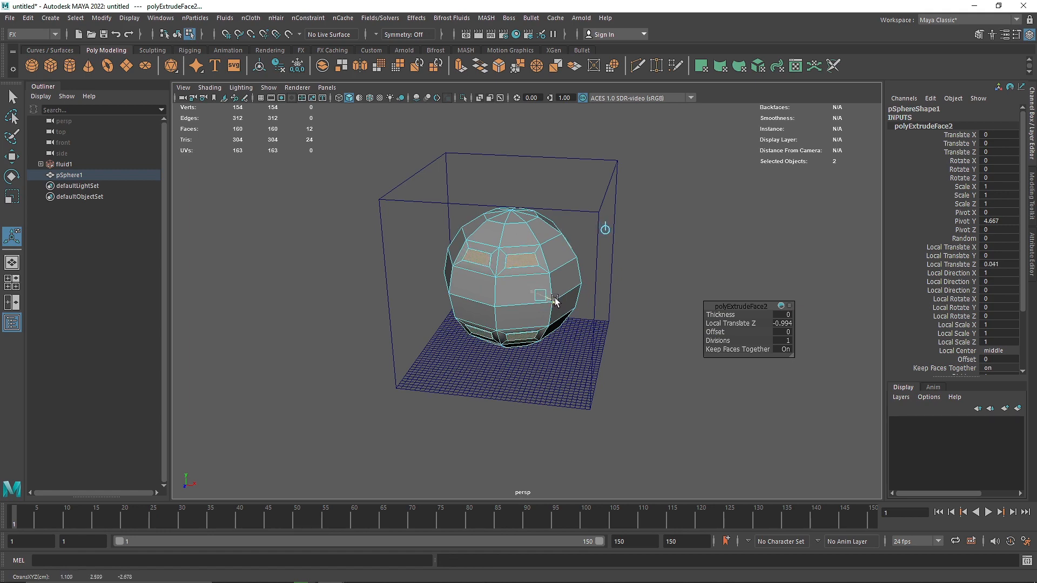
key(Delete)
right_drag(514, 238, 561, 213)
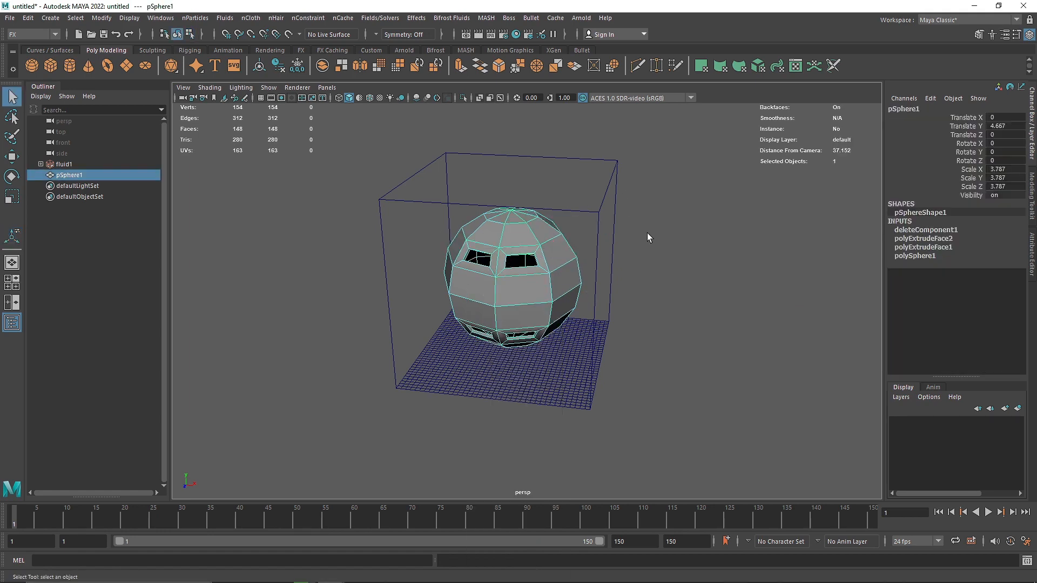
click(647, 232)
mouse_move(518, 279)
alt+mouse_down()
mouse_move(532, 250)
mouse_move(523, 277)
alt+mouse_up()
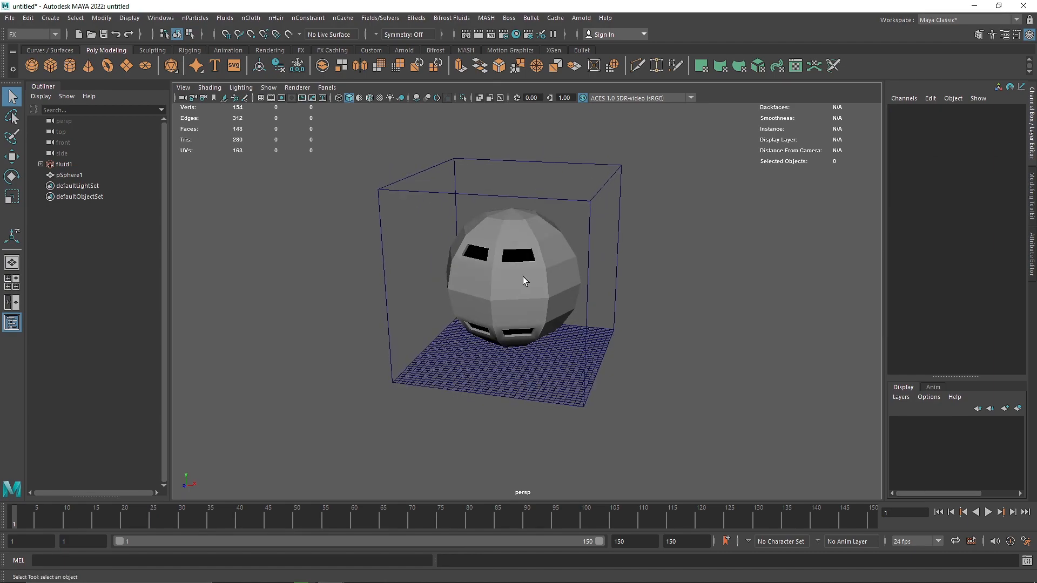
Select the fluid container together with the sphere in wireframe display and make the smoke collide with the sphere.
key(4)
alt+drag(588, 273, 564, 256)
scroll(539, 297, up, 5)
click(503, 247)
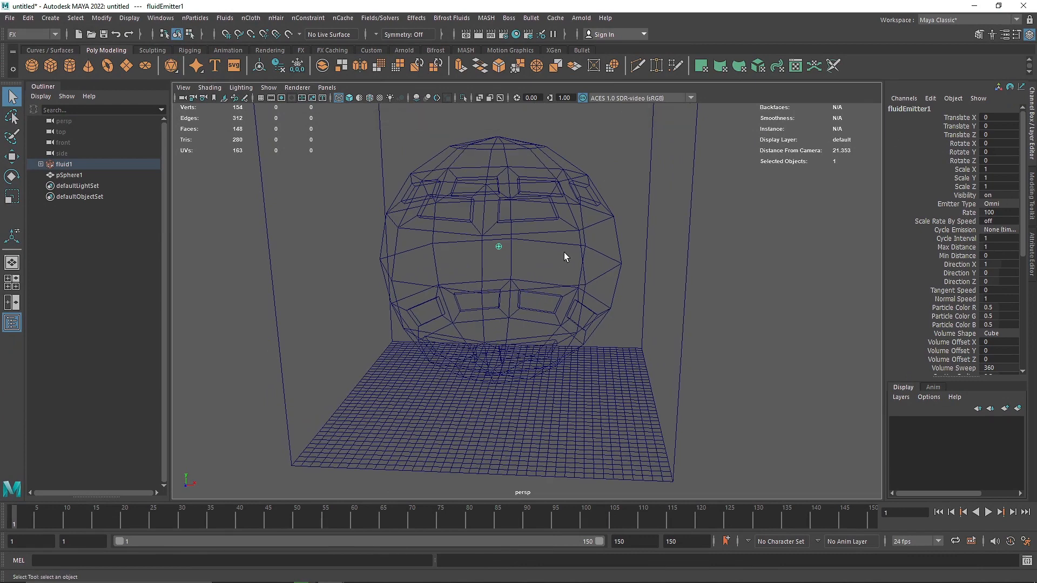
click(565, 215)
click(584, 237)
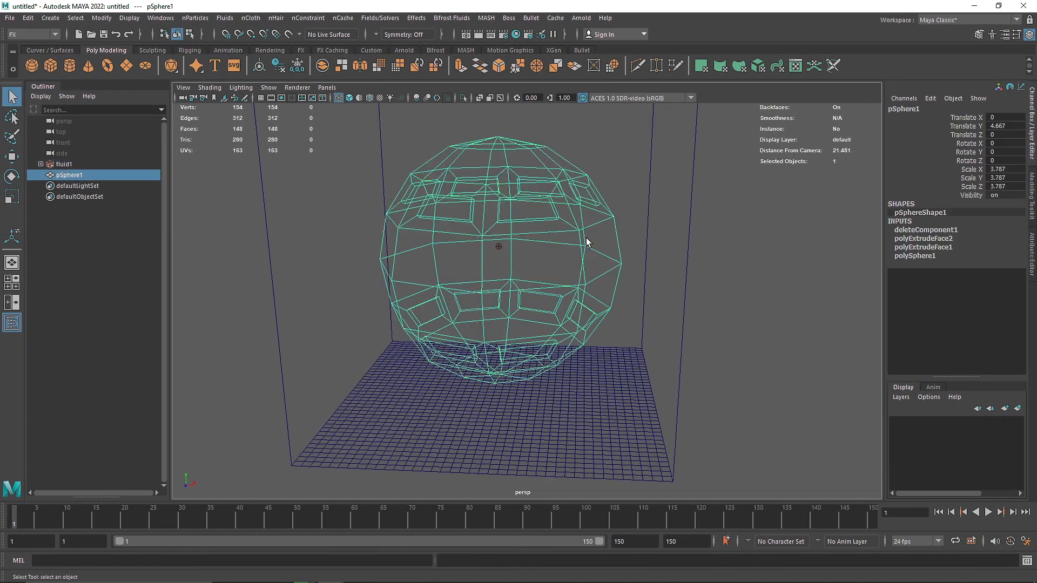
click(630, 169)
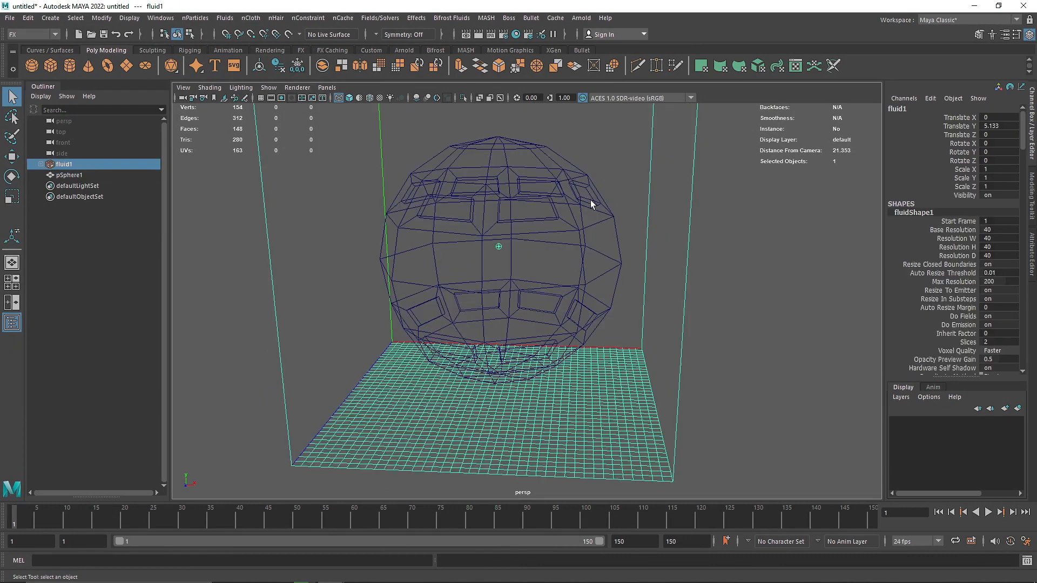
click(590, 199)
shift+click(563, 142)
click(226, 18)
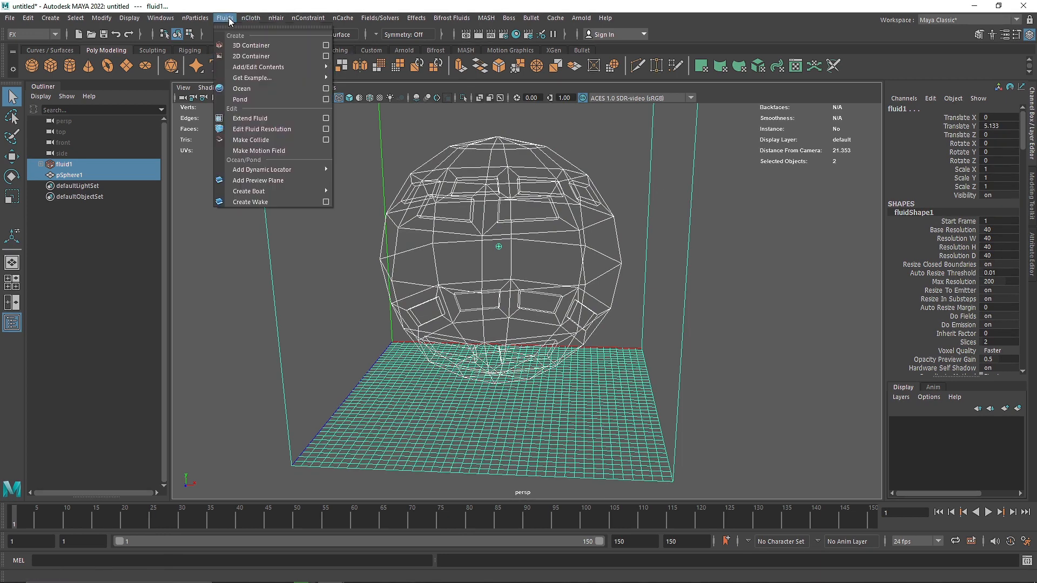
click(254, 141)
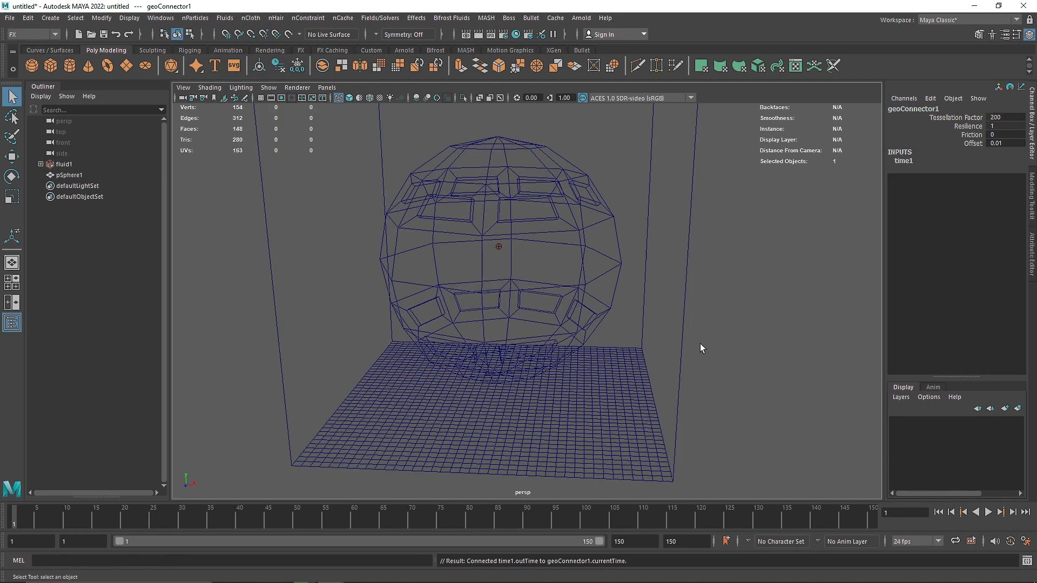
Play the simulation in shaded and wireframe display, examine the smoke around the sphere's openings, and rewind to the first frame.
key(5)
alt+drag(540, 272, 578, 308)
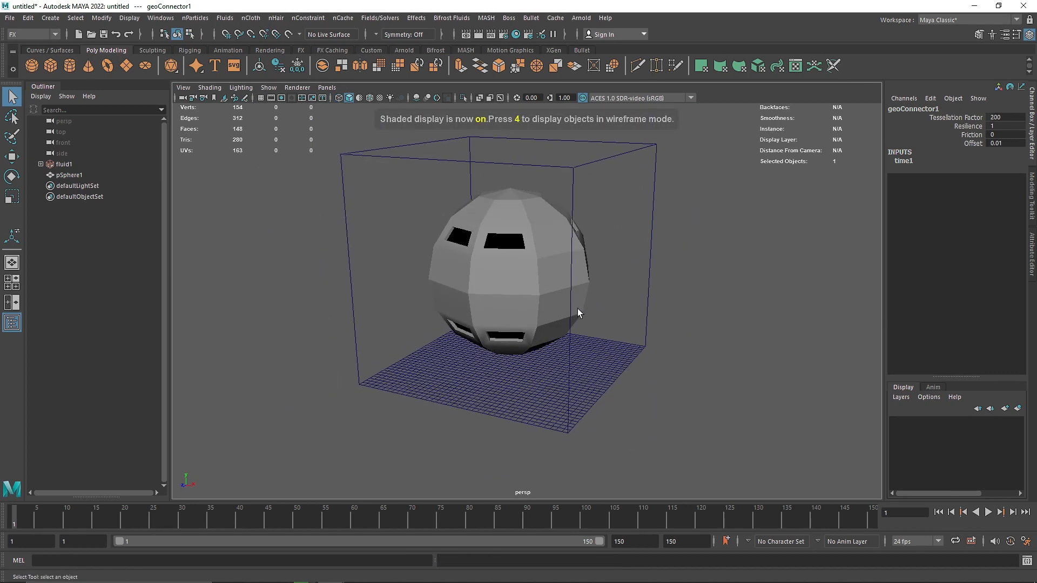
click(988, 512)
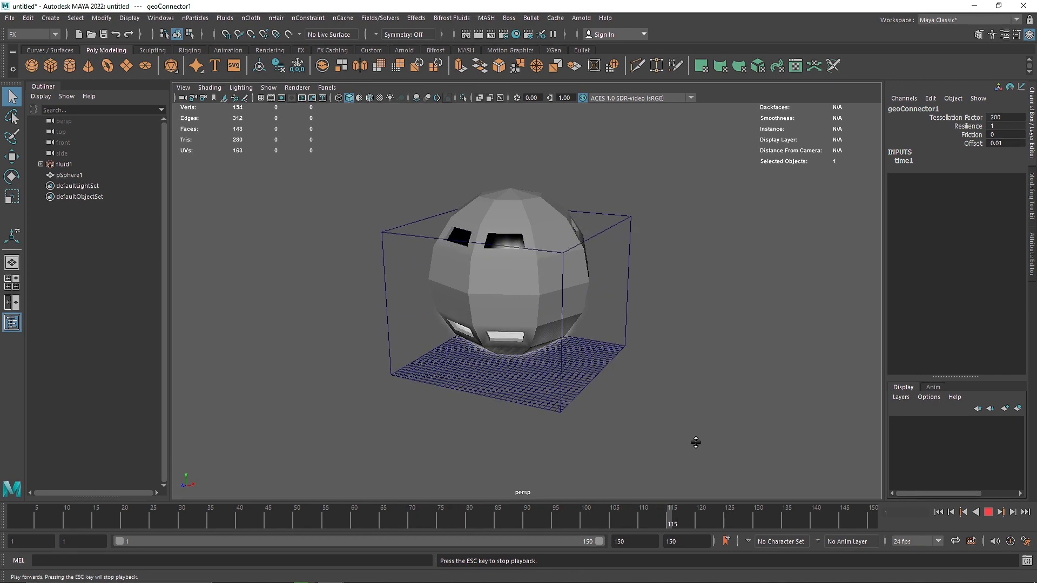
key(4)
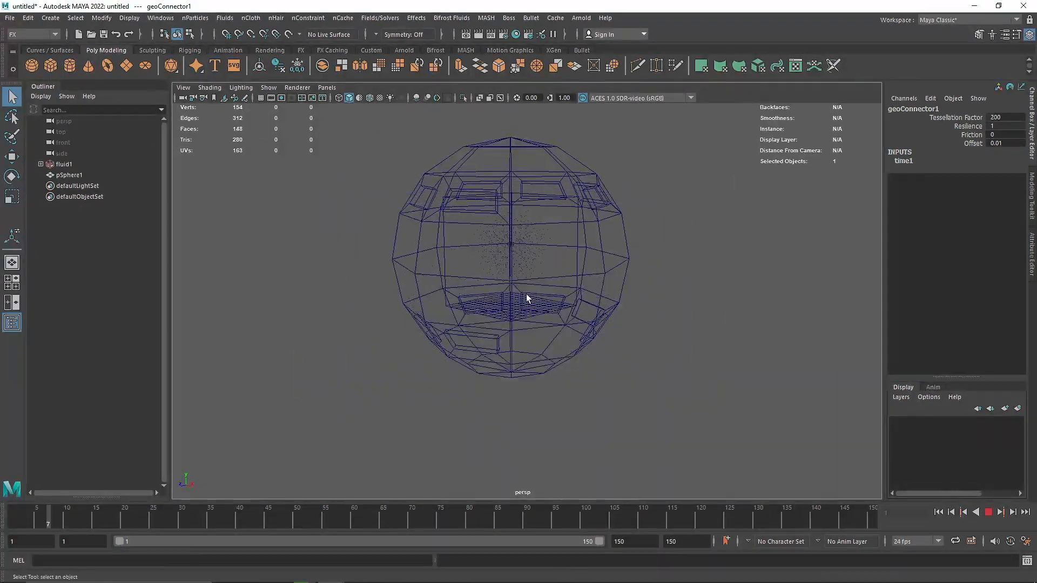
key(5)
alt+drag(527, 316, 424, 283)
alt+drag(451, 330, 484, 342)
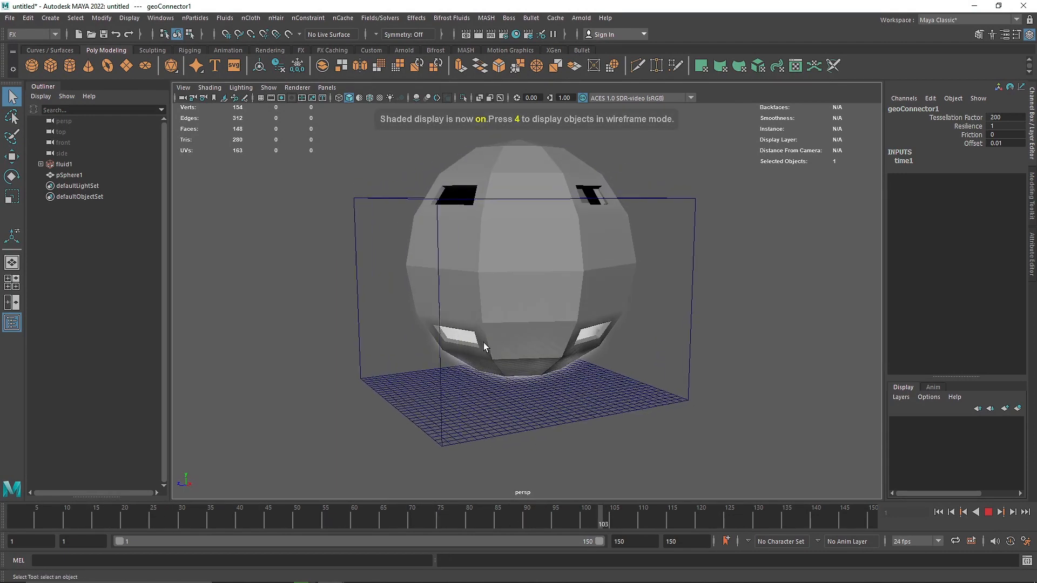
click(988, 512)
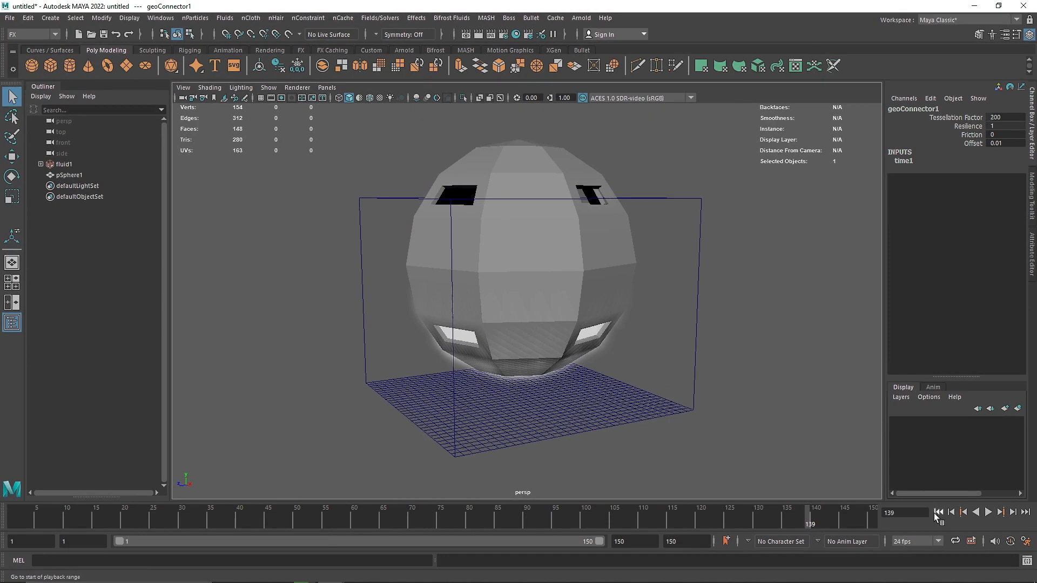
click(938, 513)
Delete the sphere from the fluid container.
click(590, 276)
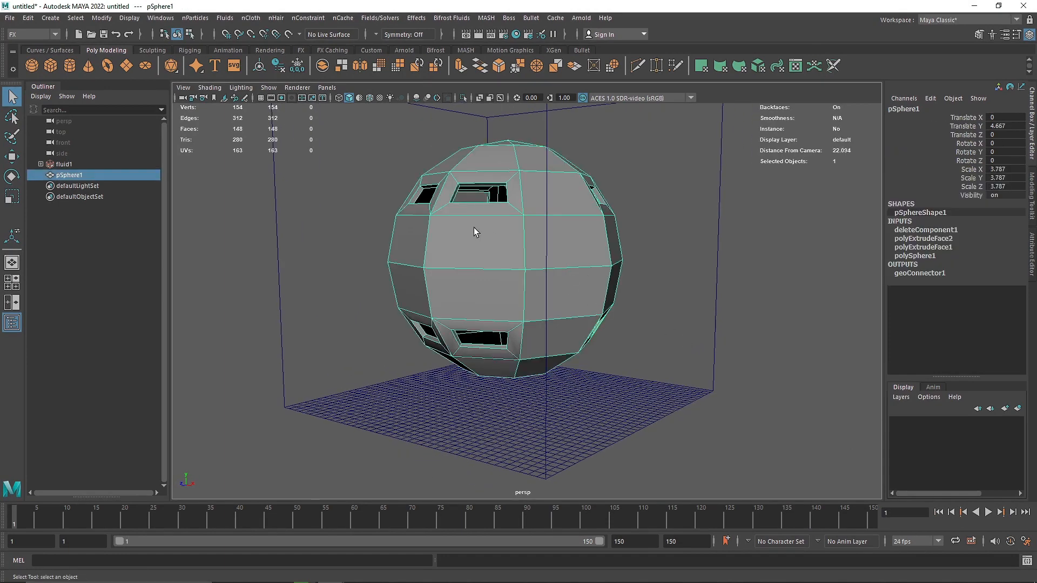
key(Delete)
alt+drag(611, 382, 346, 291)
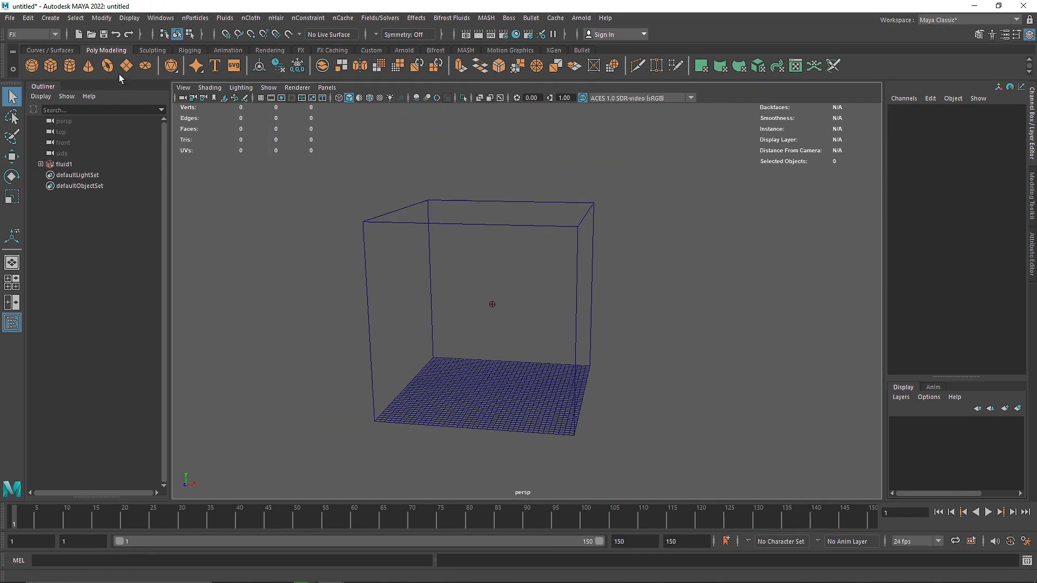
Create a polygon torus below the emitter at a height of about 3.37 and scale it uniformly to 0.77.
click(108, 66)
key(w)
drag(493, 373, 484, 345)
key(r)
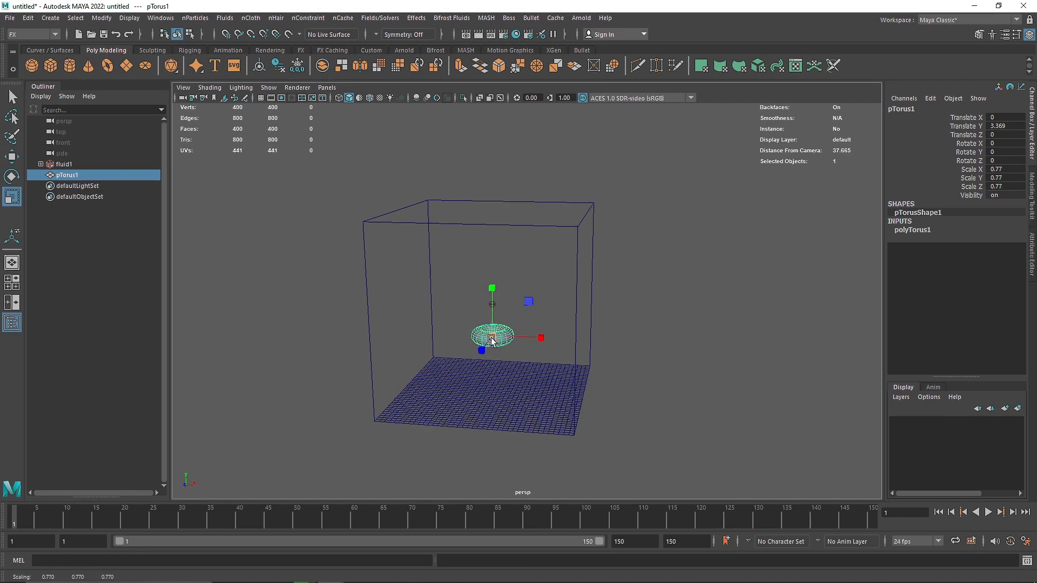
Set the torus's section radius to 0.2.
scroll(496, 362, up, 5)
click(918, 230)
click(1007, 248)
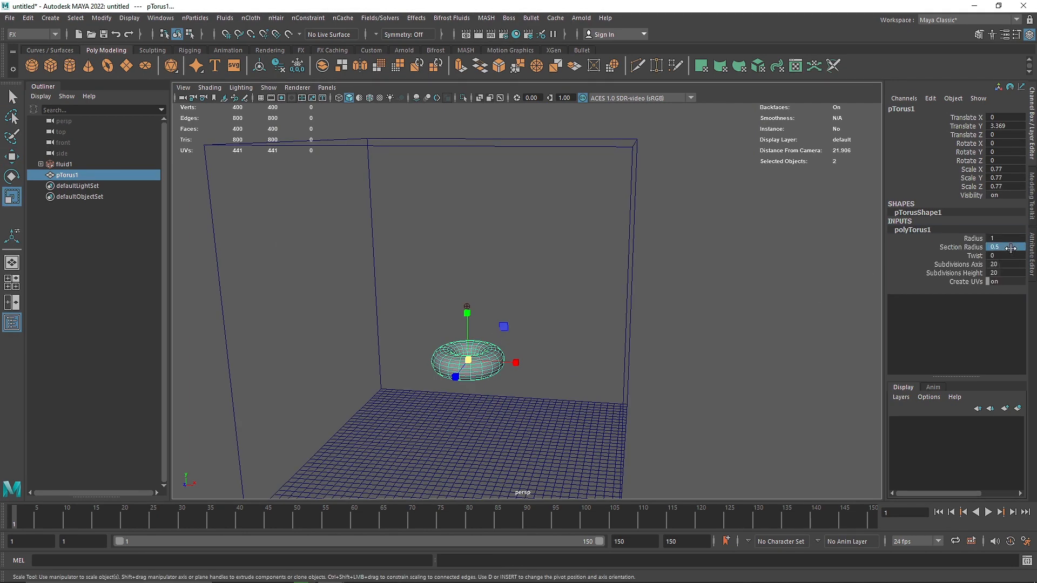
text(0.2)
key(Return)
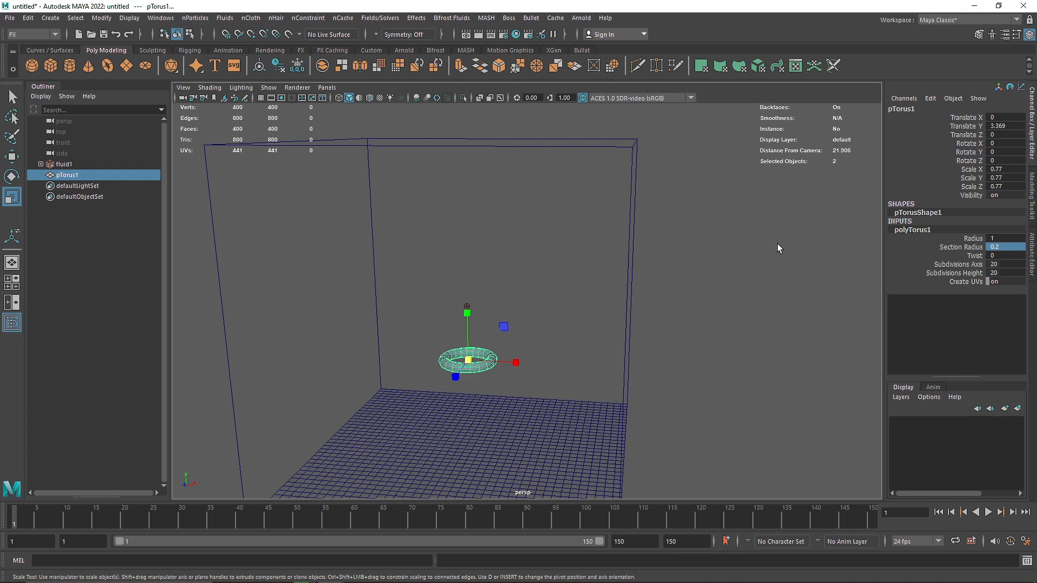
Raise the torus to a height of about 3.71 and enlarge it uniformly to a scale of about 1.01.
click(618, 278)
click(481, 357)
key(w)
mouse_move(468, 344)
mouse_down()
mouse_move(468, 330)
mouse_move(483, 352)
mouse_up()
key(r)
click(521, 319)
Select the torus together with the fluid container and make the smoke collide with the torus.
click(501, 344)
shift+click(628, 303)
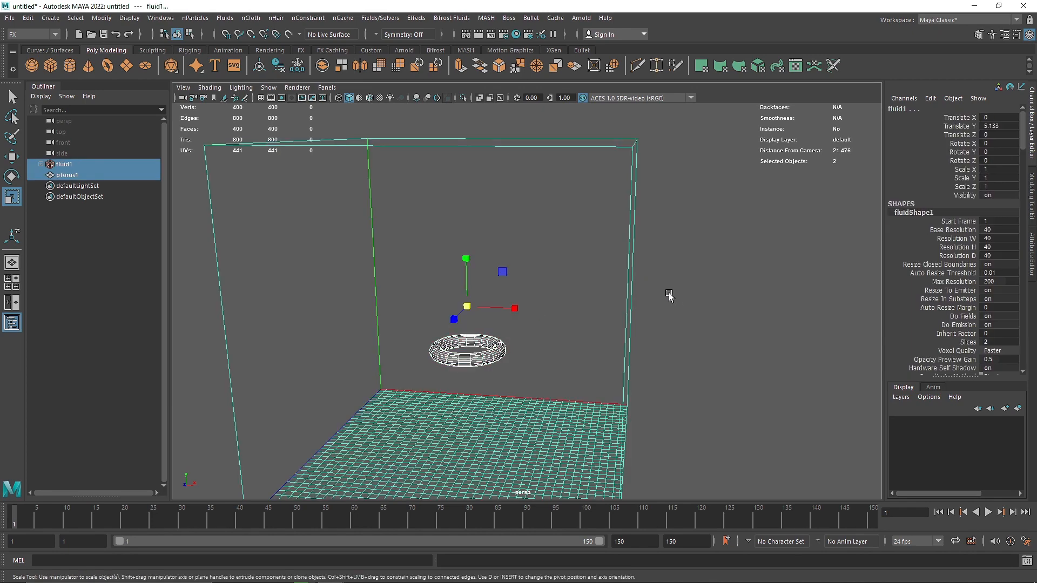
click(224, 17)
click(255, 142)
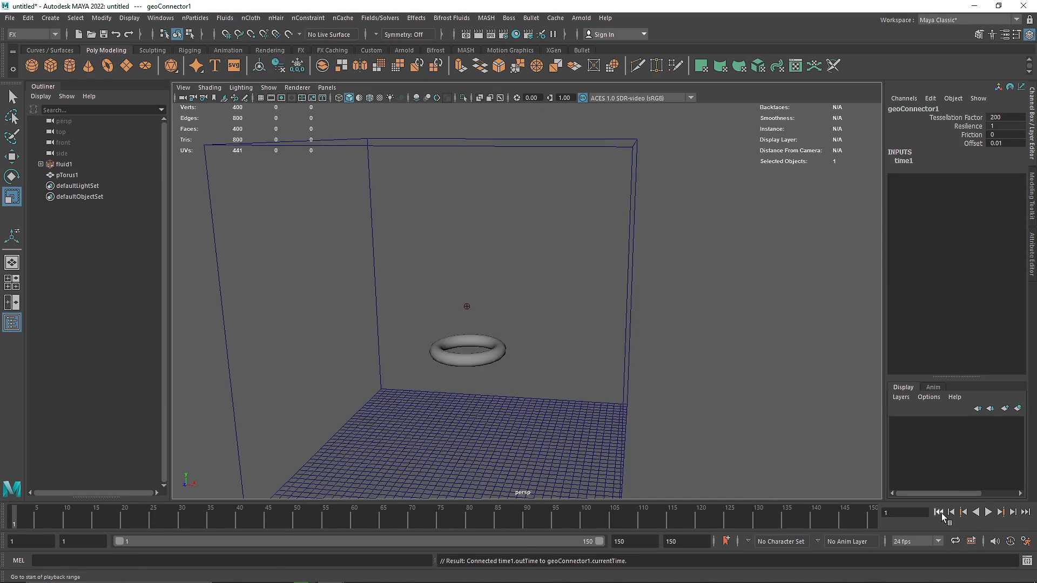
Play the simulation to check how the smoke collides with the thin torus, and rewind to the first frame.
click(987, 513)
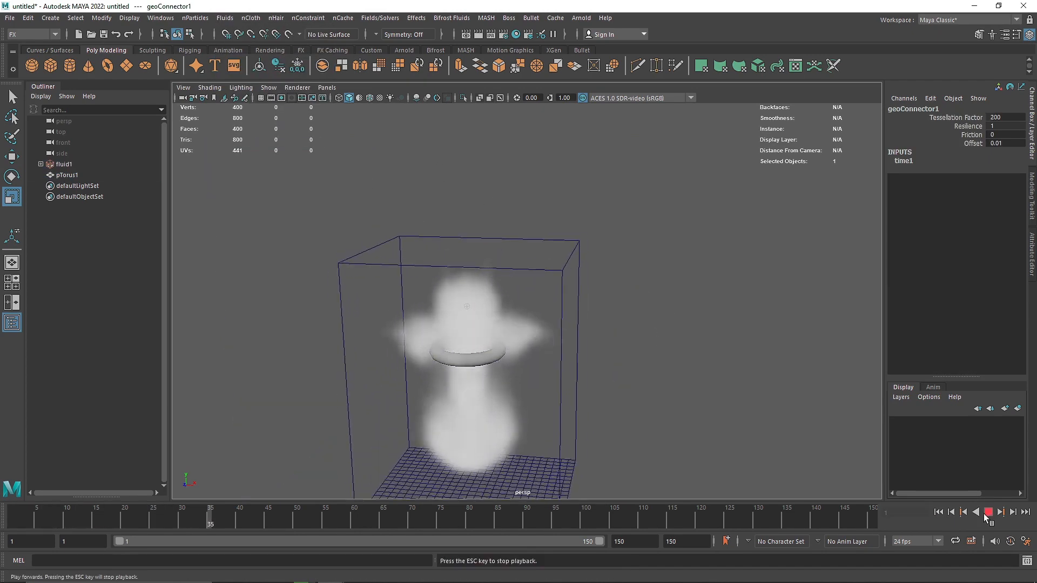
click(985, 513)
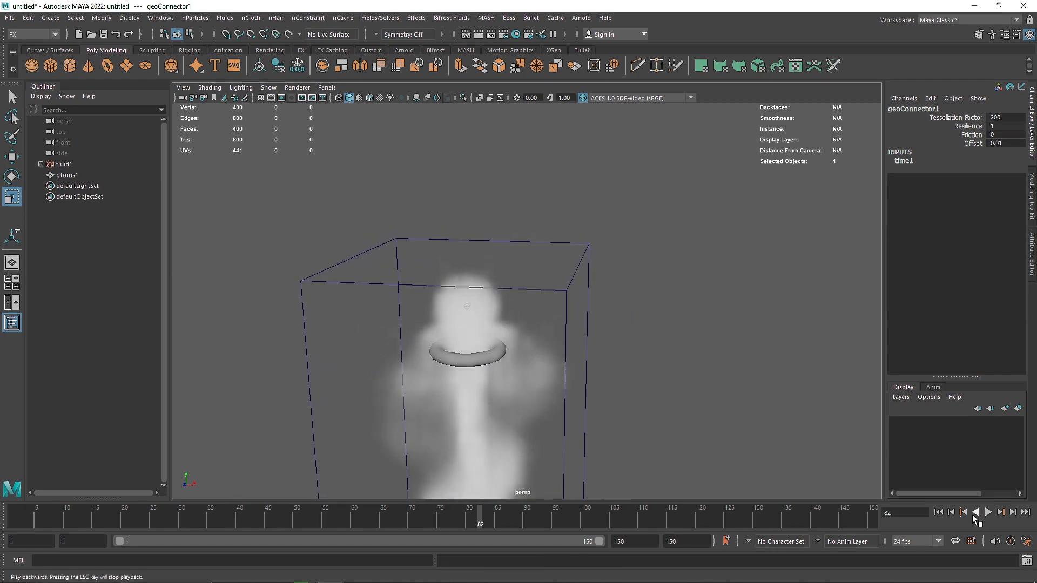
click(938, 512)
Enlarge the torus uniformly to a scale of about 2.89 and lower it to a height of about 2.03.
click(468, 362)
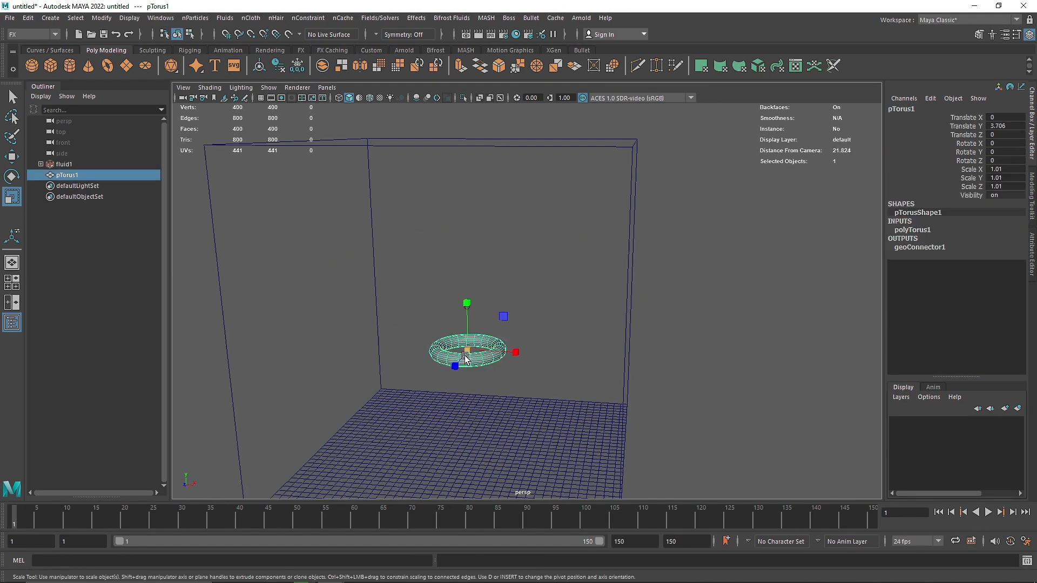
drag(467, 350, 582, 361)
key(w)
drag(468, 320, 469, 368)
scroll(513, 376, down, 2)
Set the torus's section radius to 0.4.
click(933, 249)
click(921, 231)
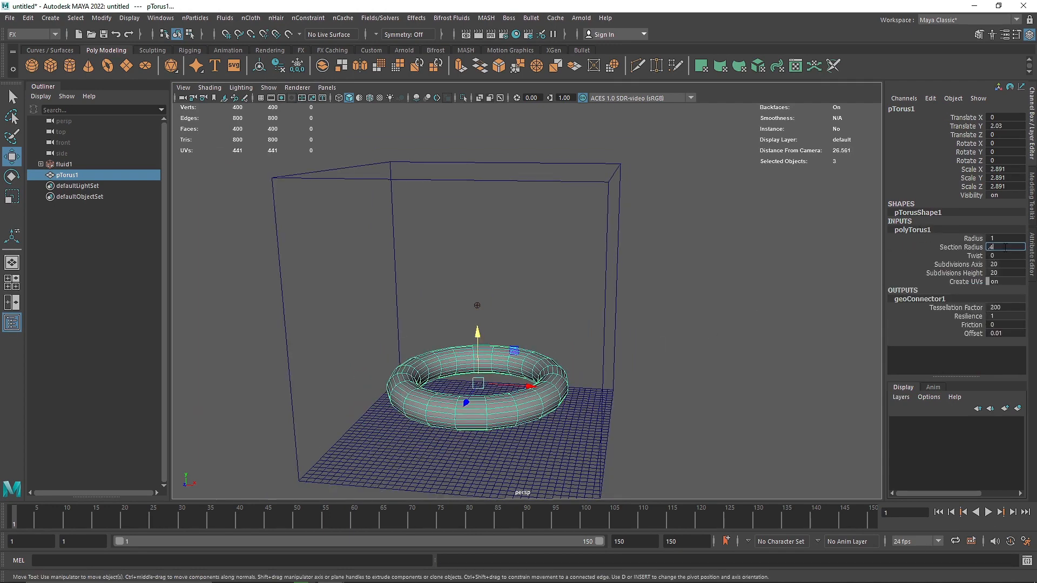
click(1006, 247)
text(.4)
key(Return)
Turn on the torus's smooth mesh preview and briefly play the simulation with the enlarged ring.
click(647, 375)
click(566, 373)
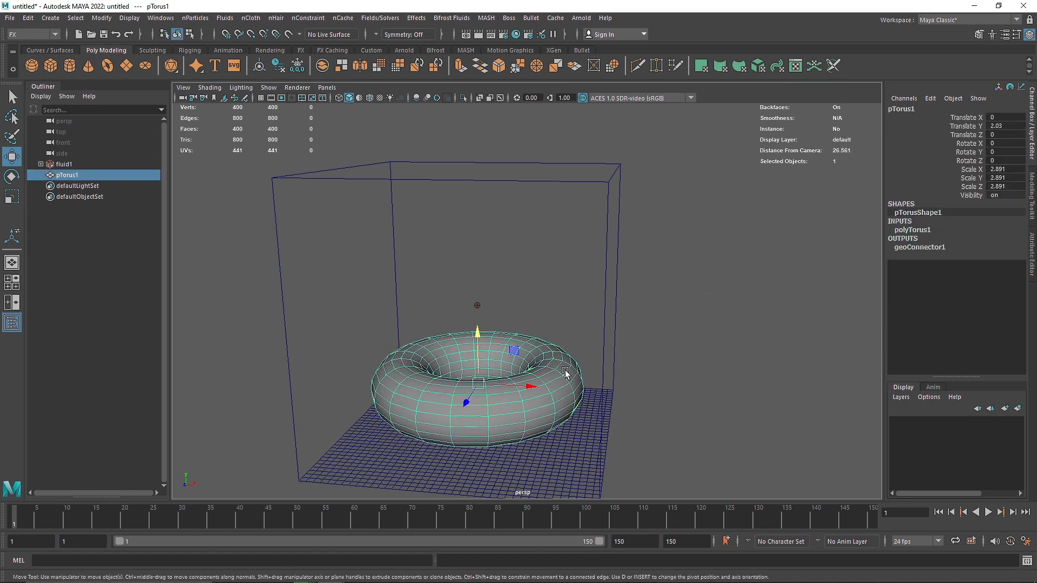
click(655, 383)
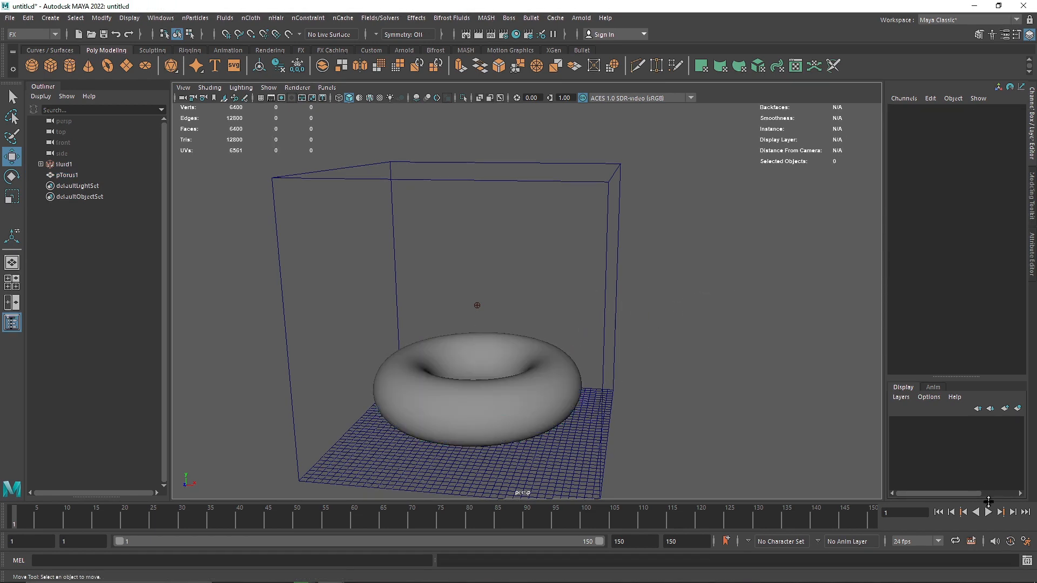
click(987, 512)
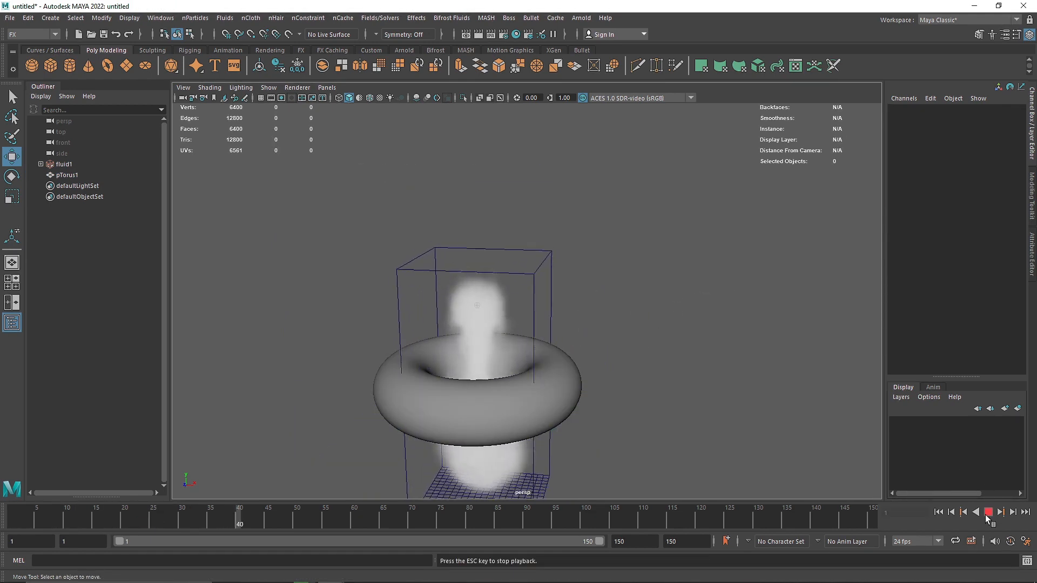
click(988, 512)
Transform the torus to a scale of about 1.51, a height of about 2.73 and a Z rotation of about -30.5 degrees.
click(485, 400)
key(r)
drag(478, 385, 409, 393)
key(w)
drag(478, 347, 526, 354)
key(e)
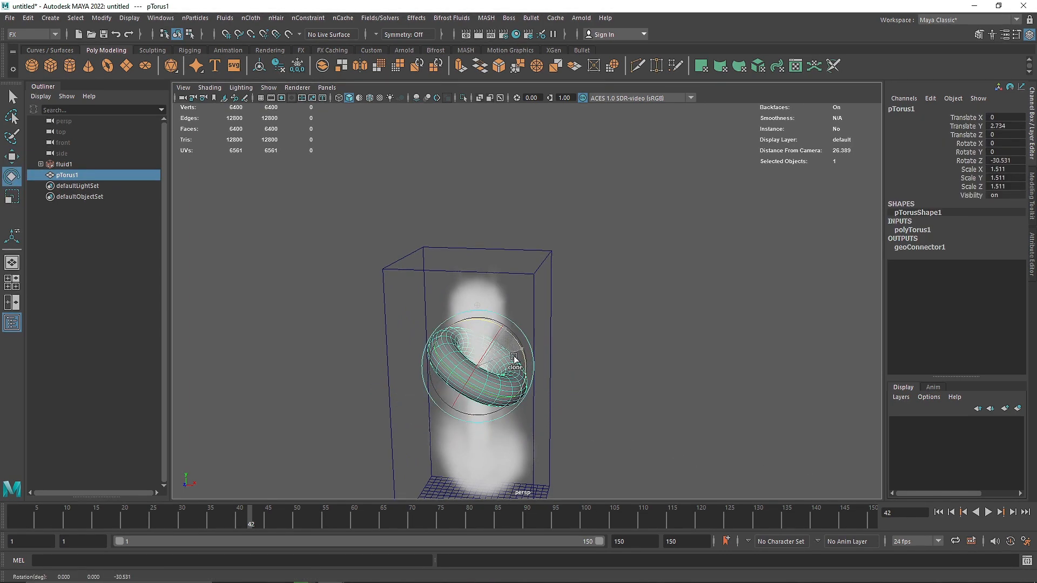
Play the simulation from the start, examine how the smoke collides with the tilted torus, and rewind to the first frame.
click(941, 514)
click(985, 515)
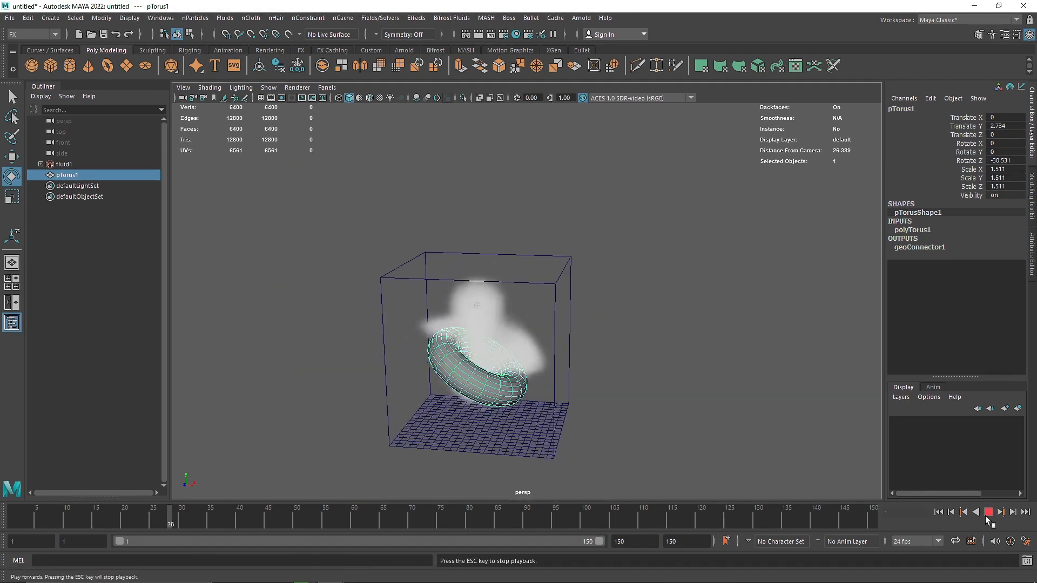
click(985, 516)
alt+drag(687, 395, 515, 414)
click(606, 400)
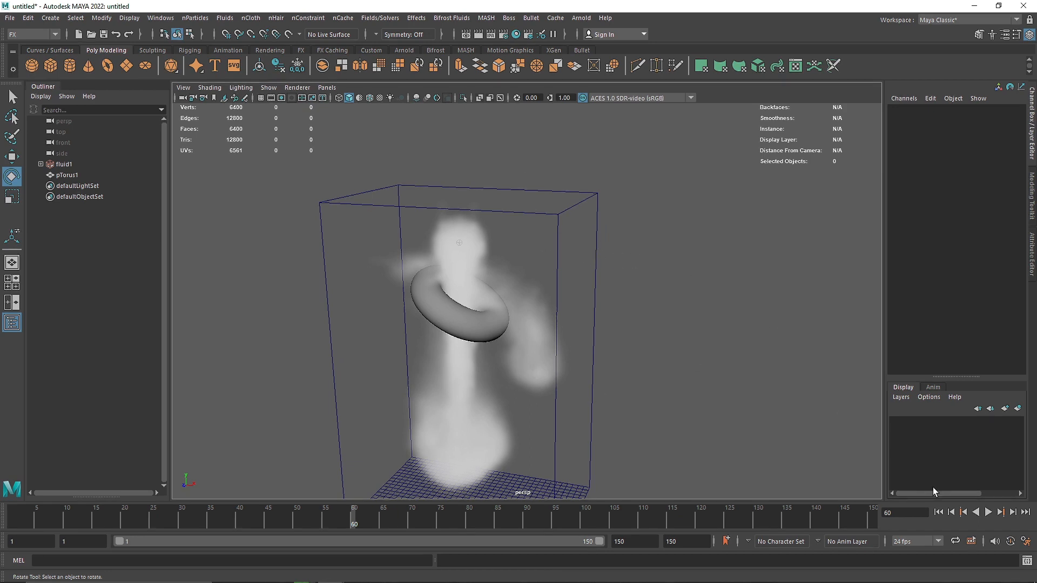
click(939, 512)
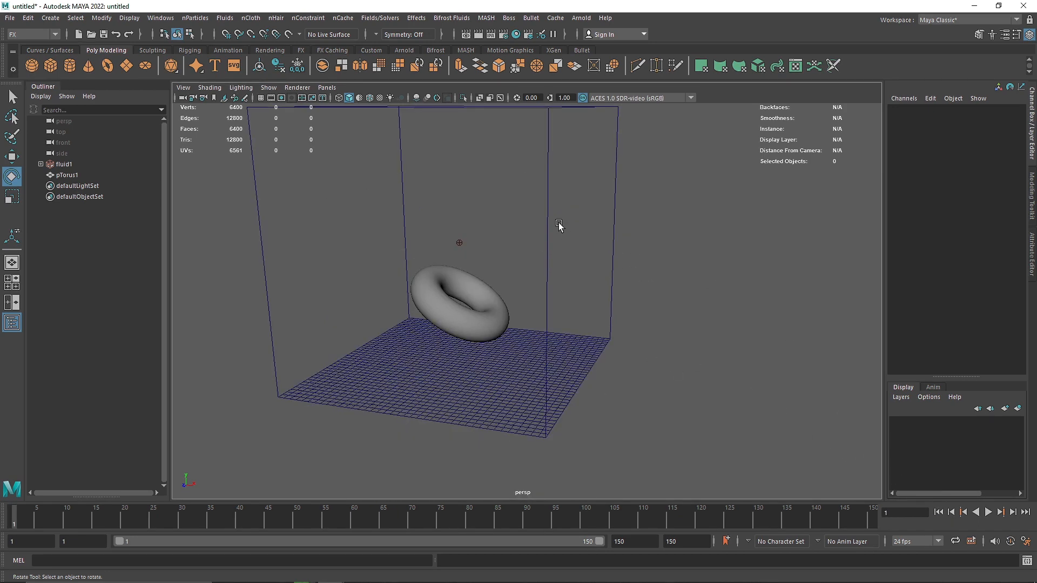